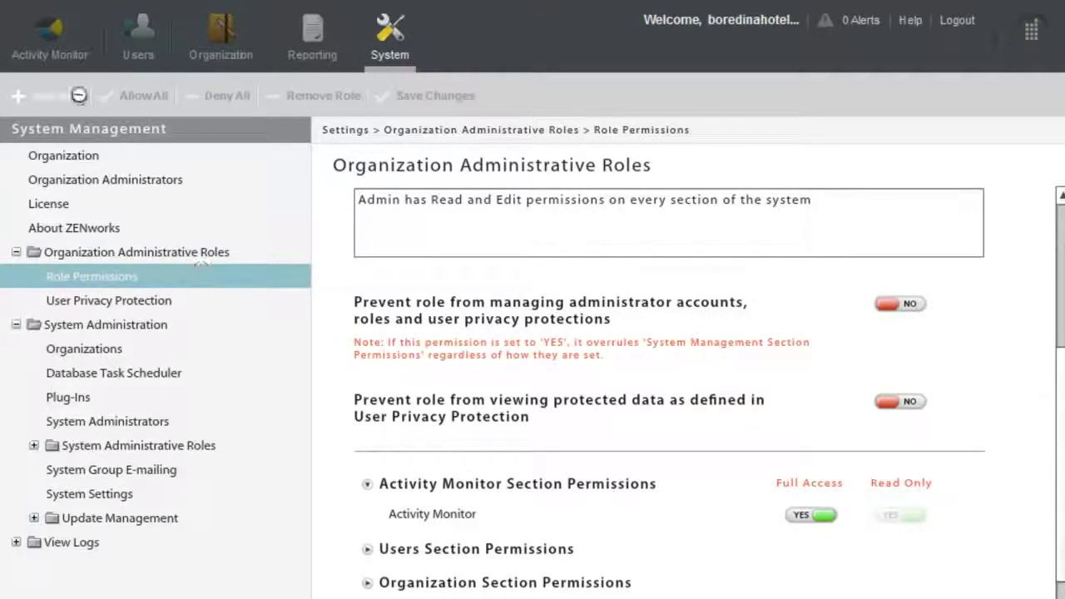
Create 'Demo Role' with the preset sliders at the Support Admin level.
left_click(66, 93)
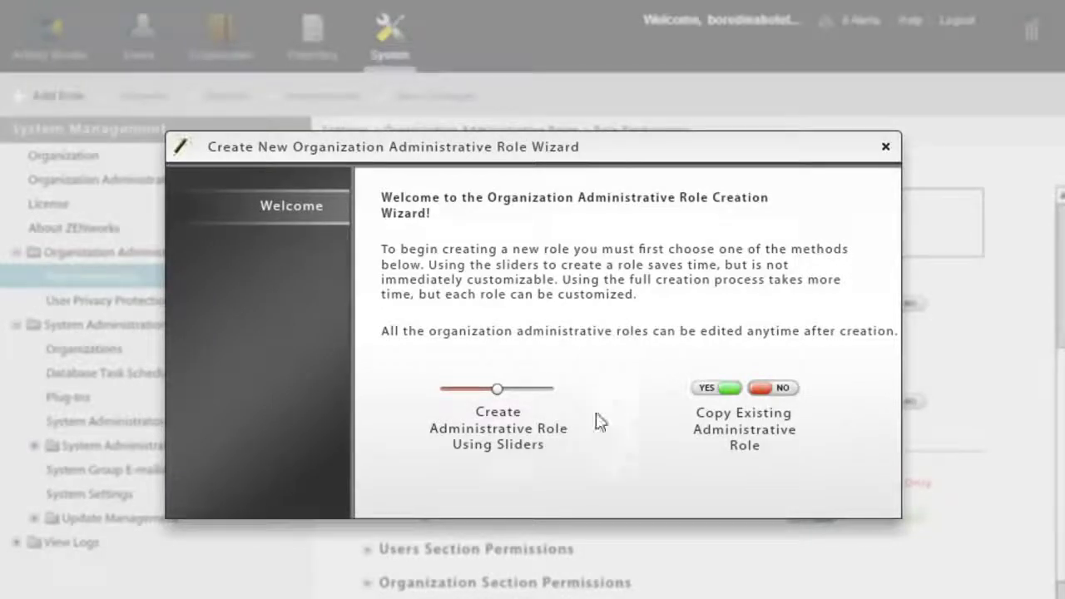
left_click(531, 439)
left_click(552, 388)
type("Demo Role")
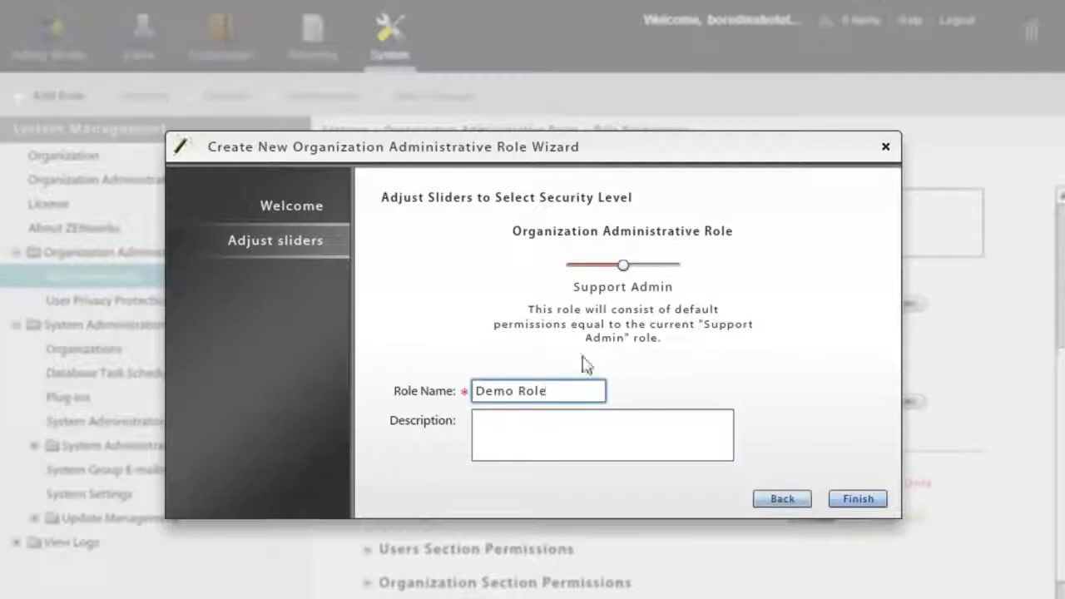
left_click_drag(626, 266, 671, 284)
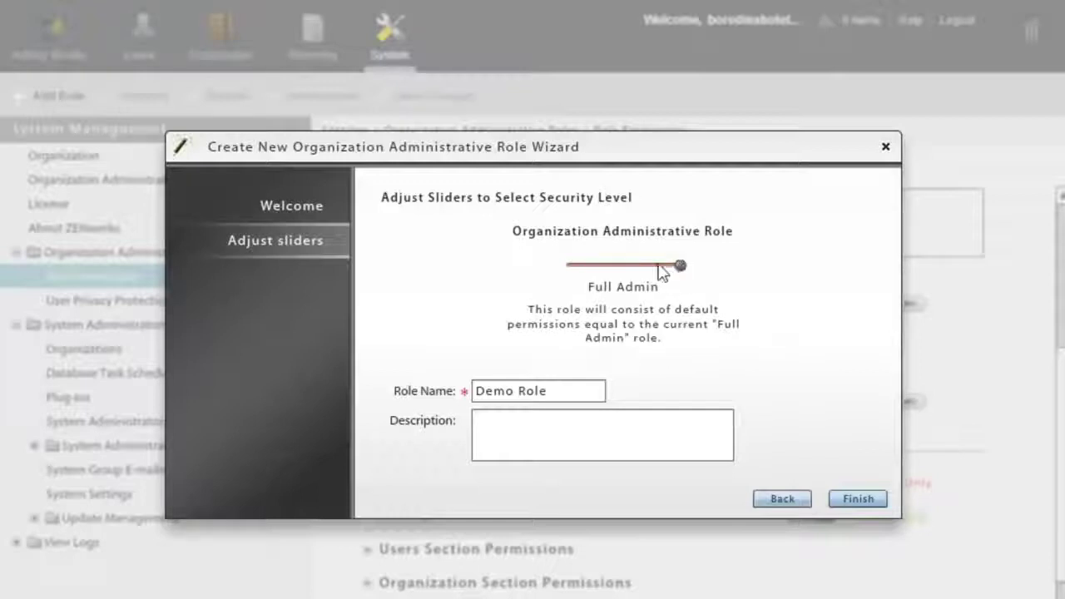
left_click(631, 268)
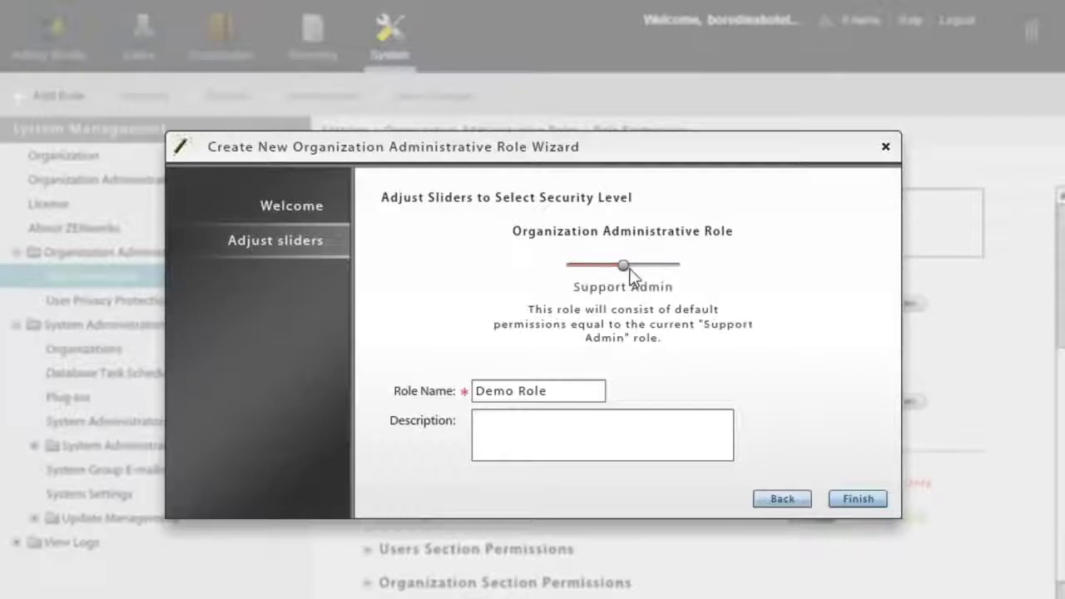
left_click(849, 498)
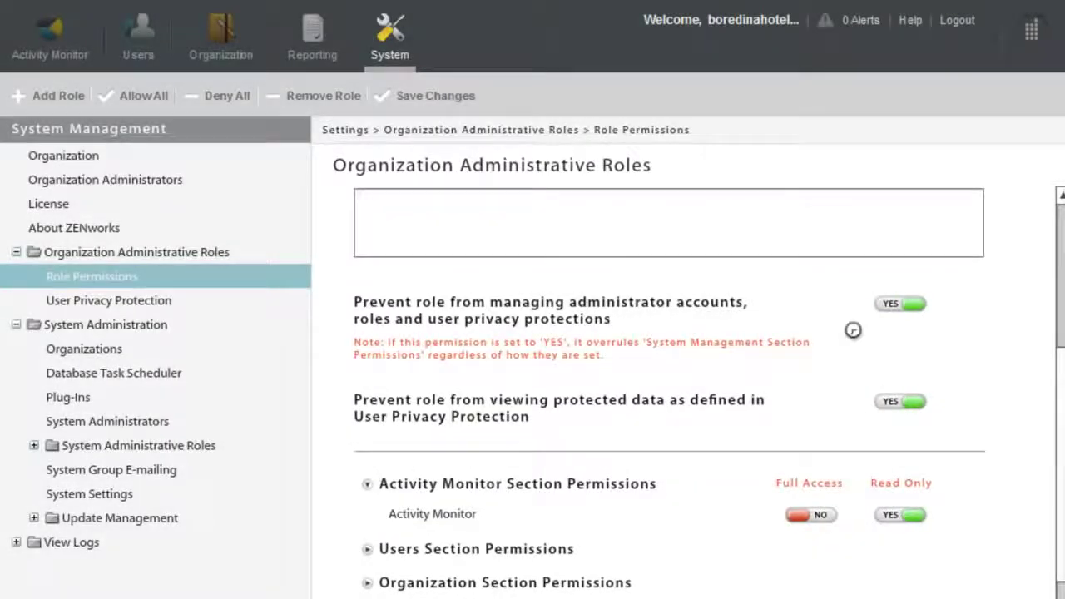
In Demo Role's Users section permissions, set Add User full access to NO.
mouse_move(627, 309)
mouse_move(494, 326)
scroll(1057, 340, "down", 1)
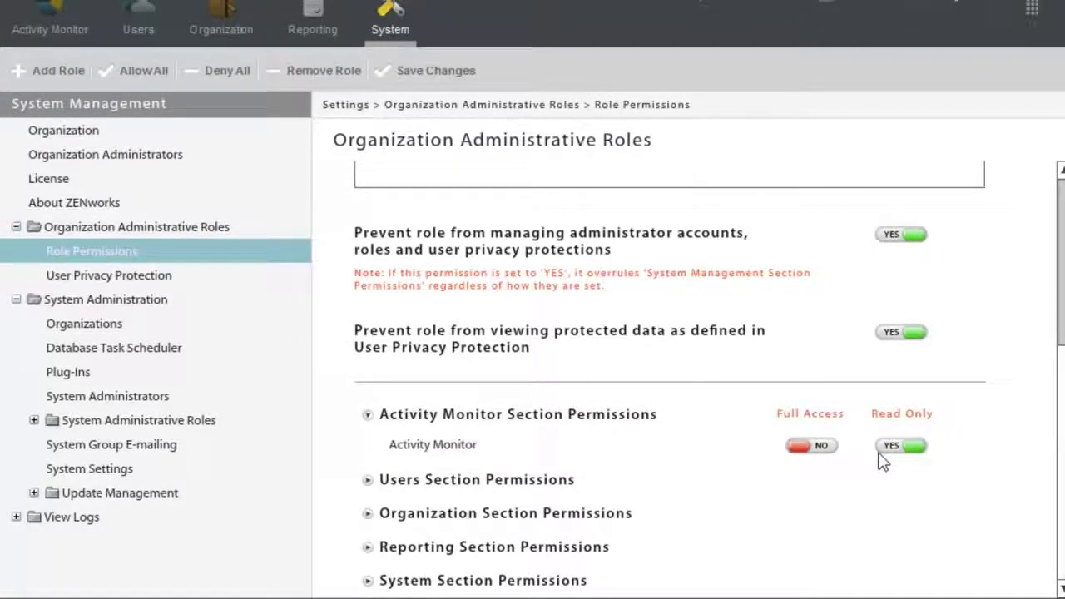
left_click(383, 483)
scroll(388, 483, "down", 10)
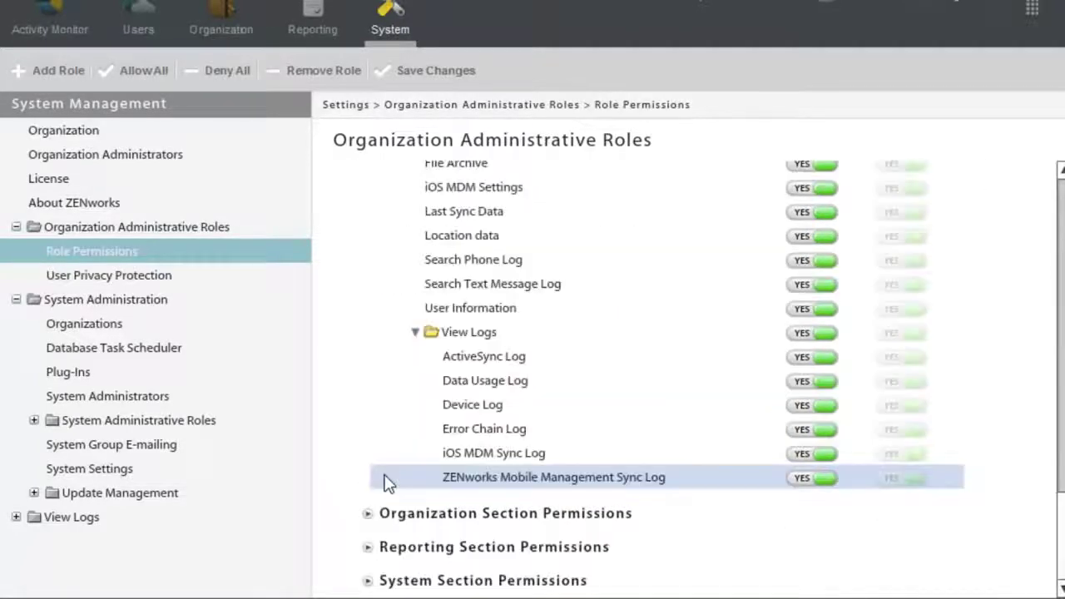
scroll(385, 481, "up", 15)
left_click_drag(1061, 204, 1061, 279)
scroll(1060, 279, "down", 1)
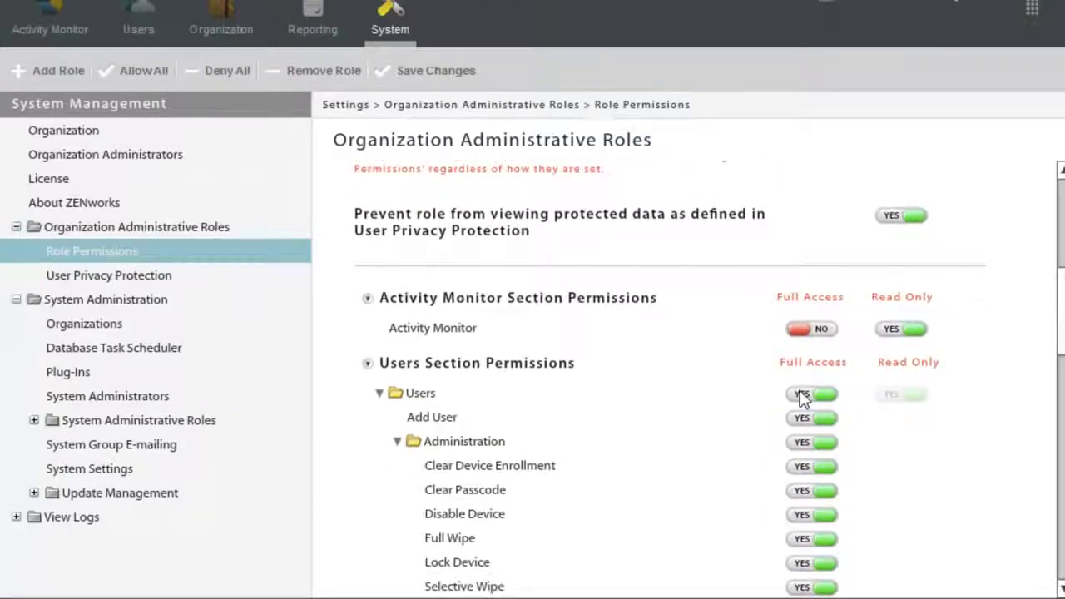
left_click(801, 416)
scroll(1062, 325, "down", 1)
scroll(1062, 325, "down", 3)
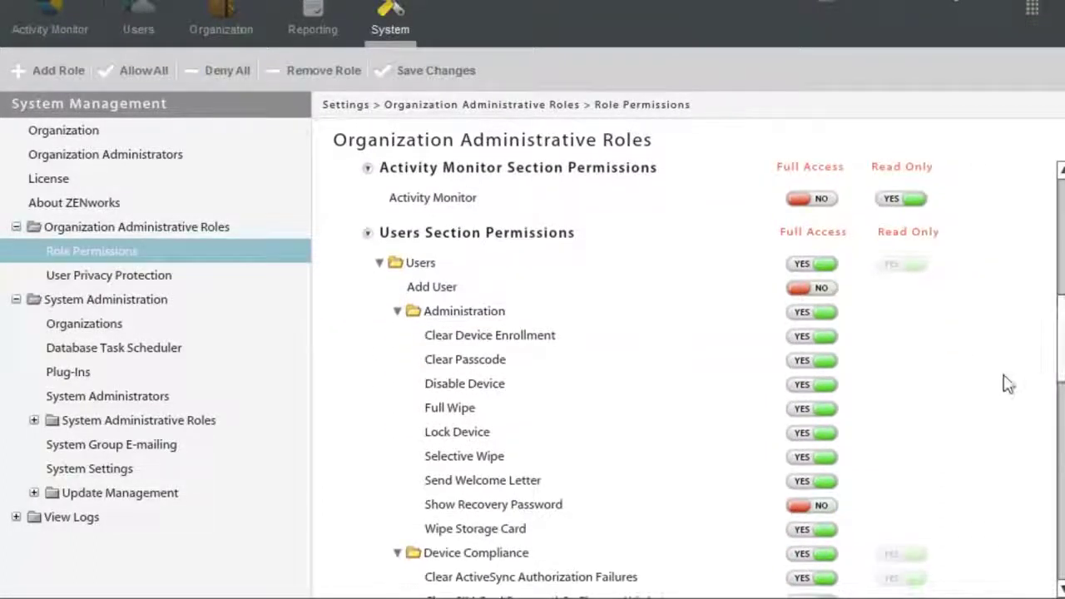
scroll(1060, 391, "down", 1)
scroll(1062, 363, "down", 4)
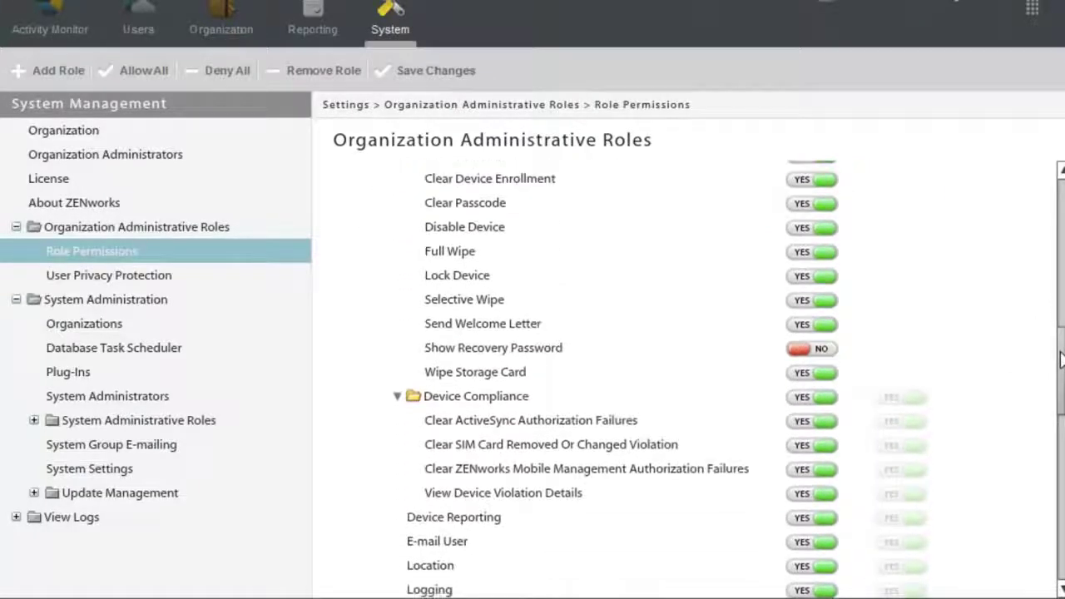
scroll(1062, 366, "down", 6)
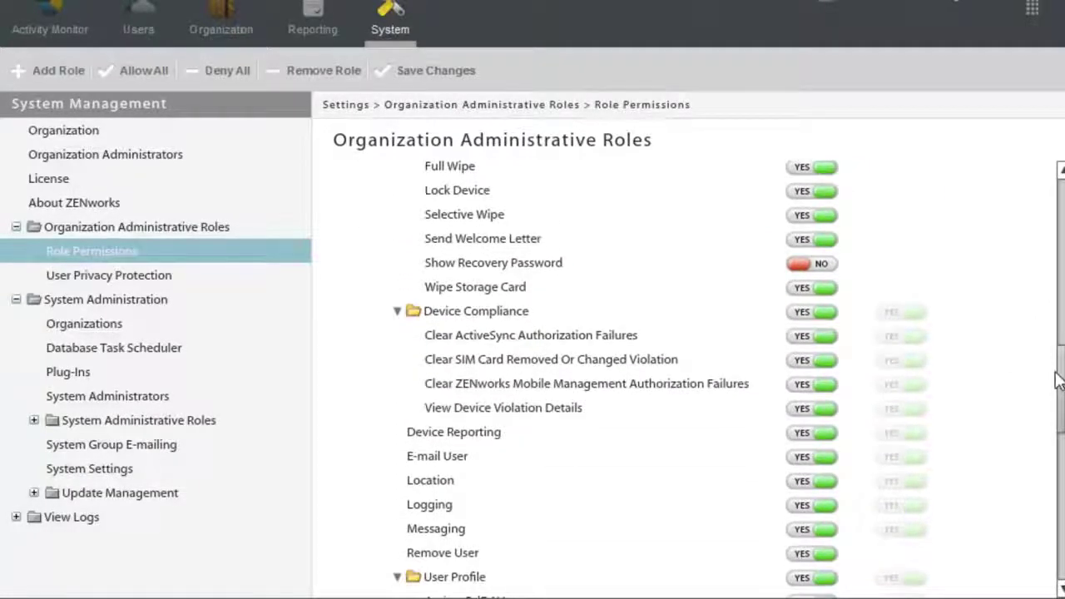
scroll(1045, 413, "down", 13)
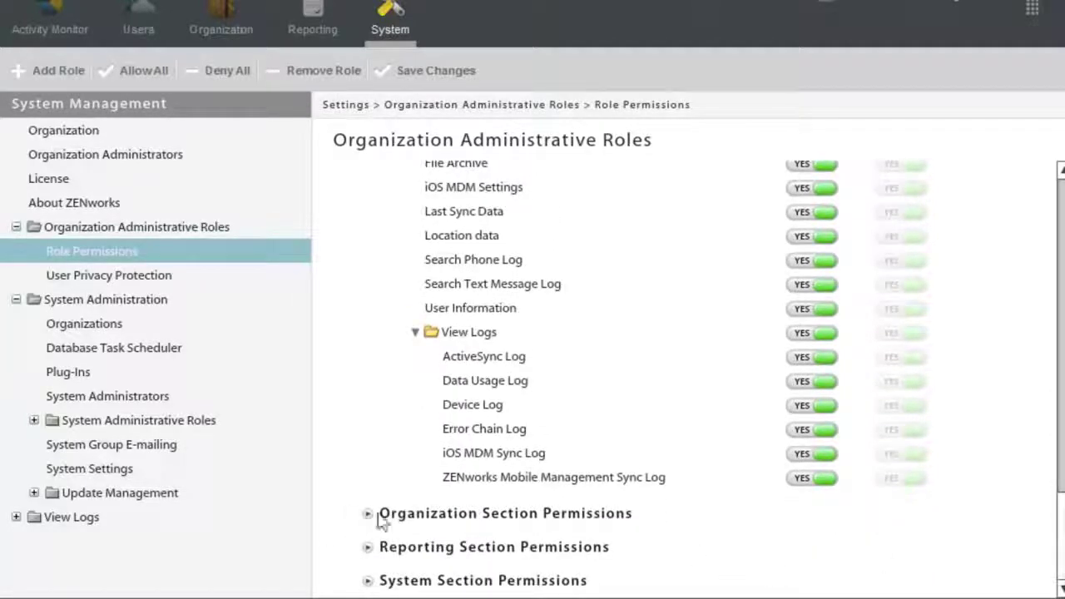
Grant Demo Role full access to Mobile Apps and Policy Suites under Organization permissions.
left_click(368, 515)
scroll(964, 414, "down", 8)
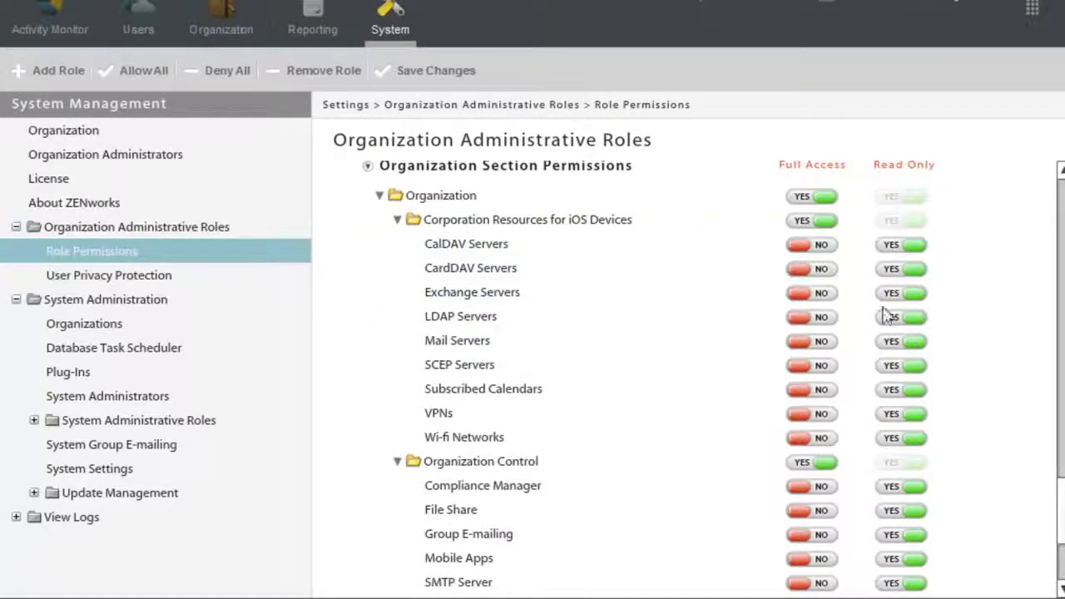
scroll(1040, 520, "down", 2)
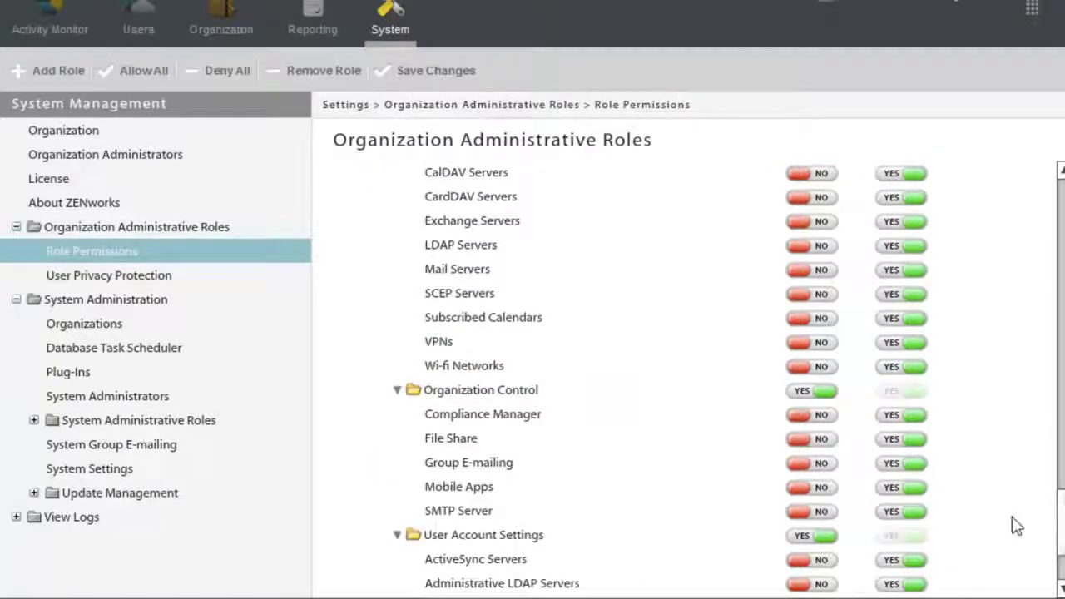
left_click(818, 488)
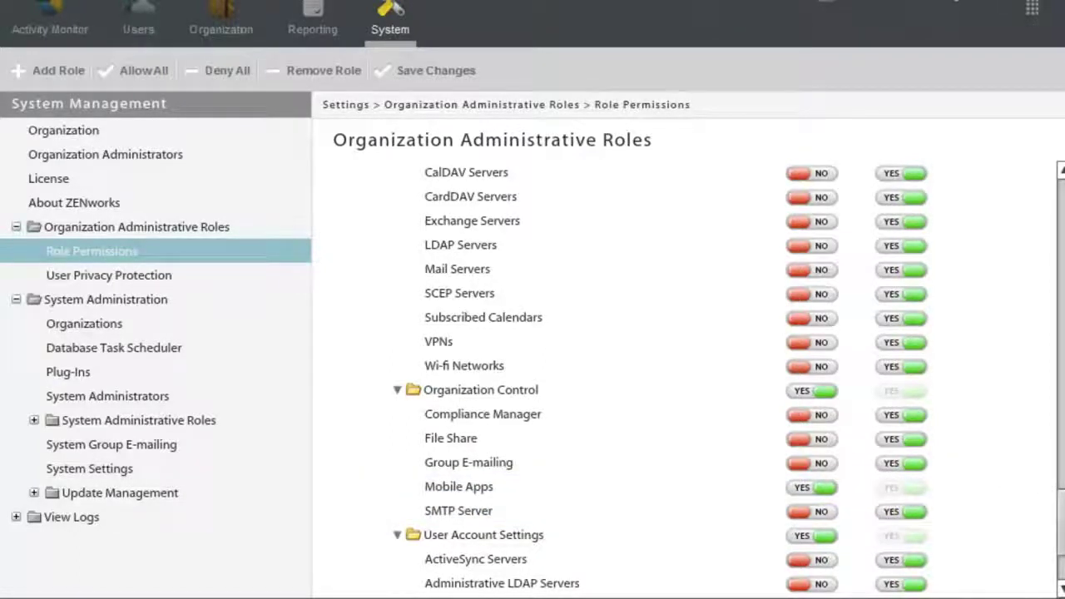
scroll(1029, 480, "down", 2)
scroll(646, 553, "down", 2)
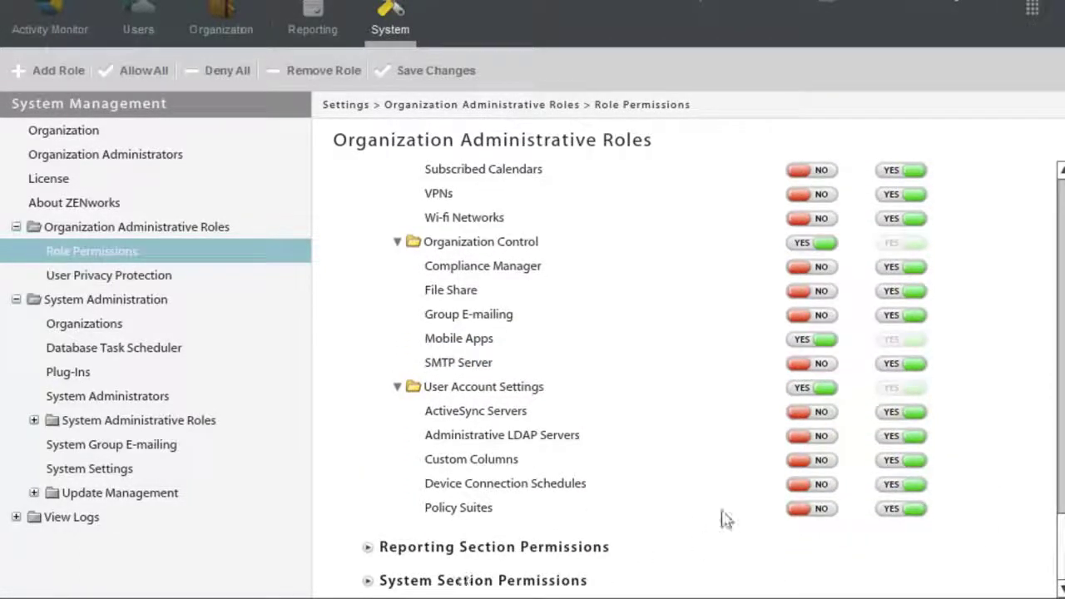
left_click(811, 509)
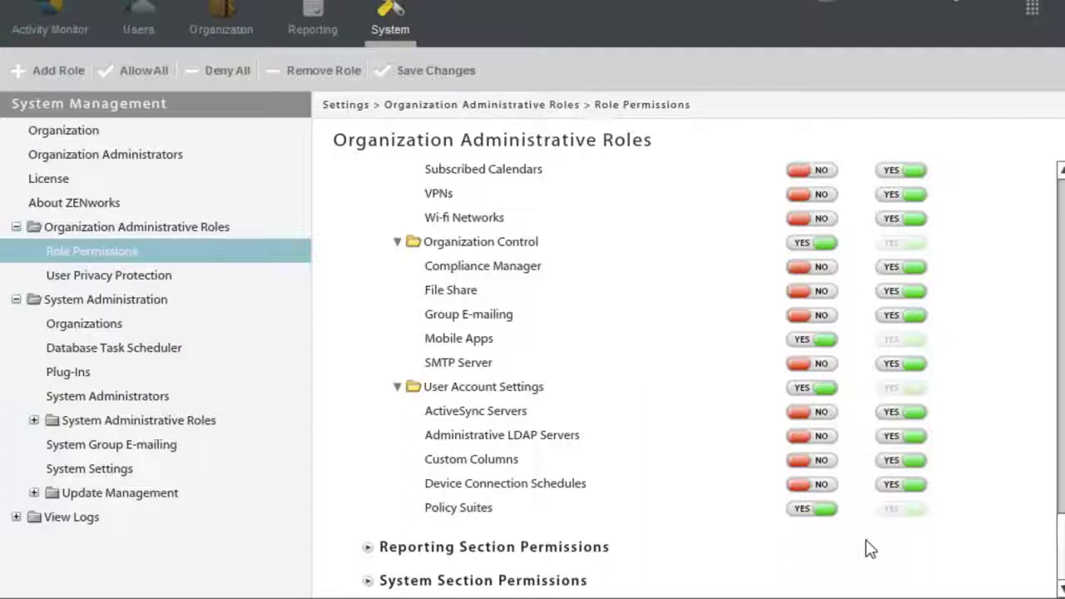
Save Demo Role's permission changes and confirm with Yes.
left_click(369, 581)
scroll(503, 542, "down", 1)
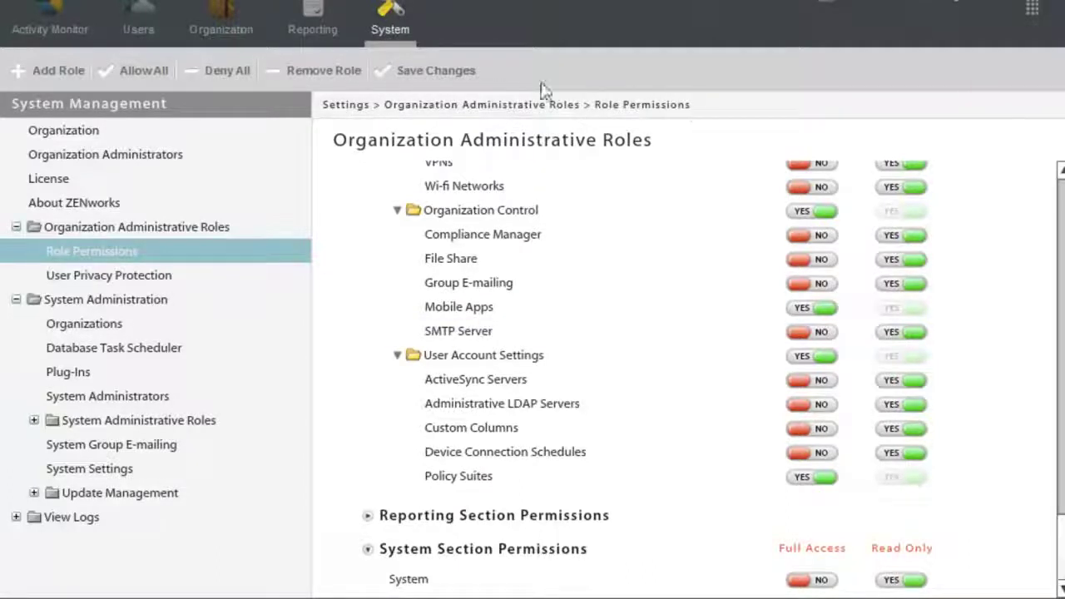
left_click(441, 71)
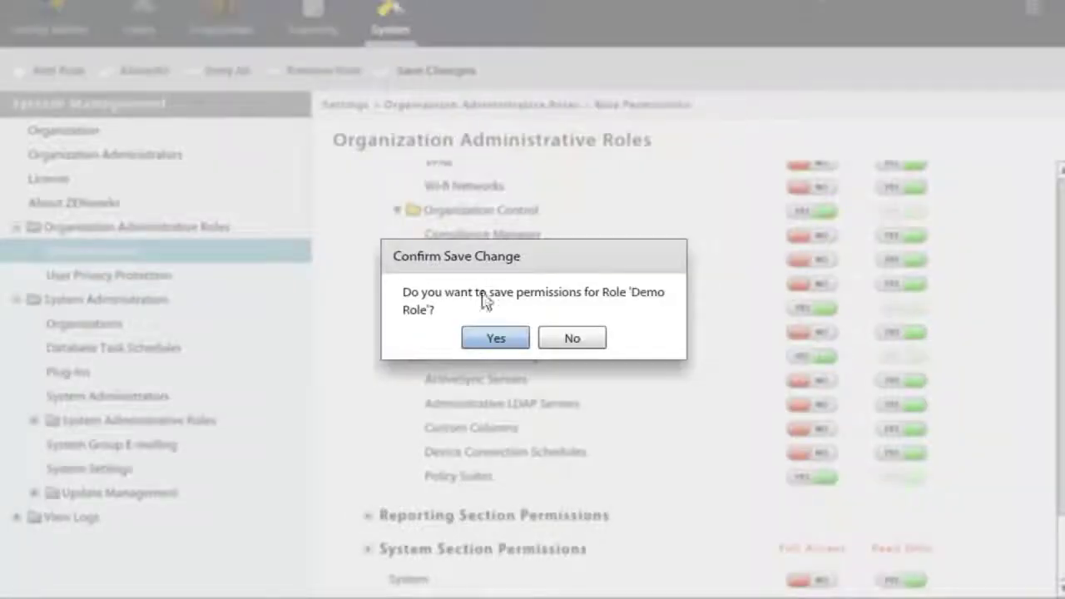
left_click(495, 338)
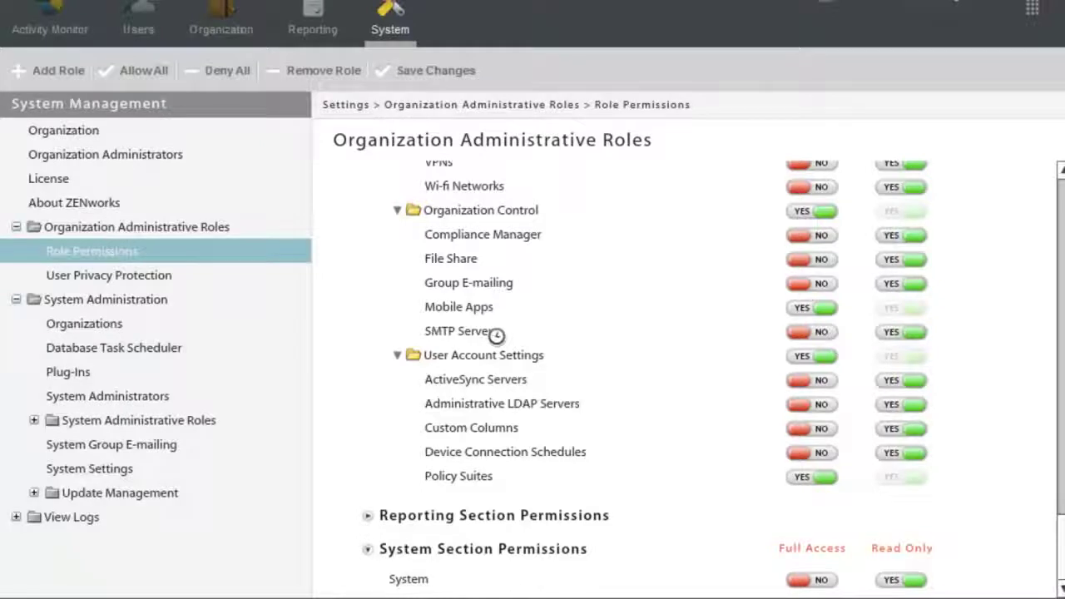
Open the Add New User Privacy Protection wizard from the User Privacy Protection page.
left_click(144, 279)
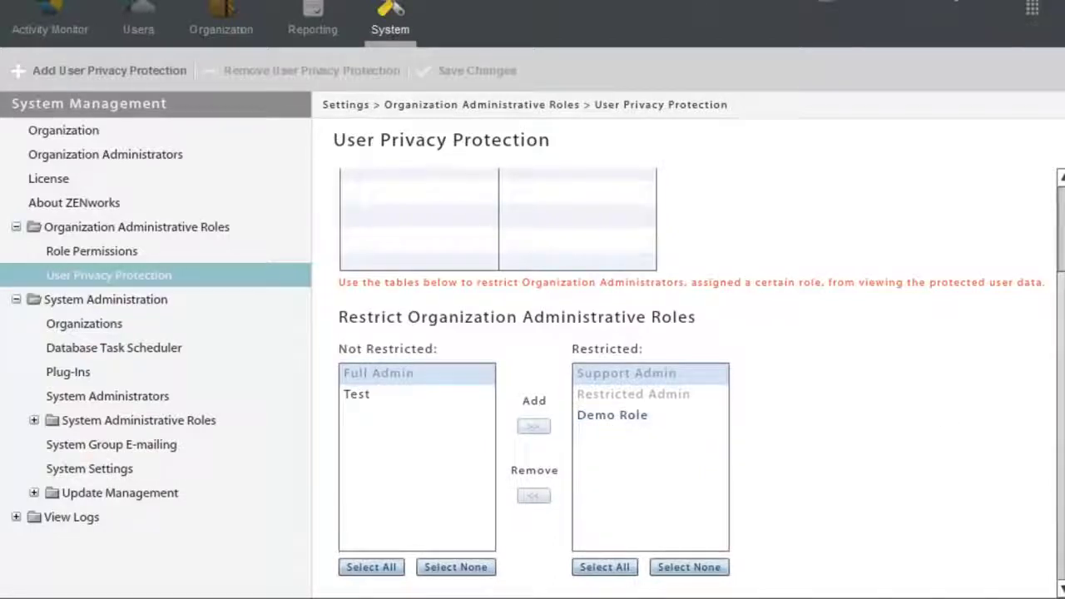
scroll(699, 383, "up", 3)
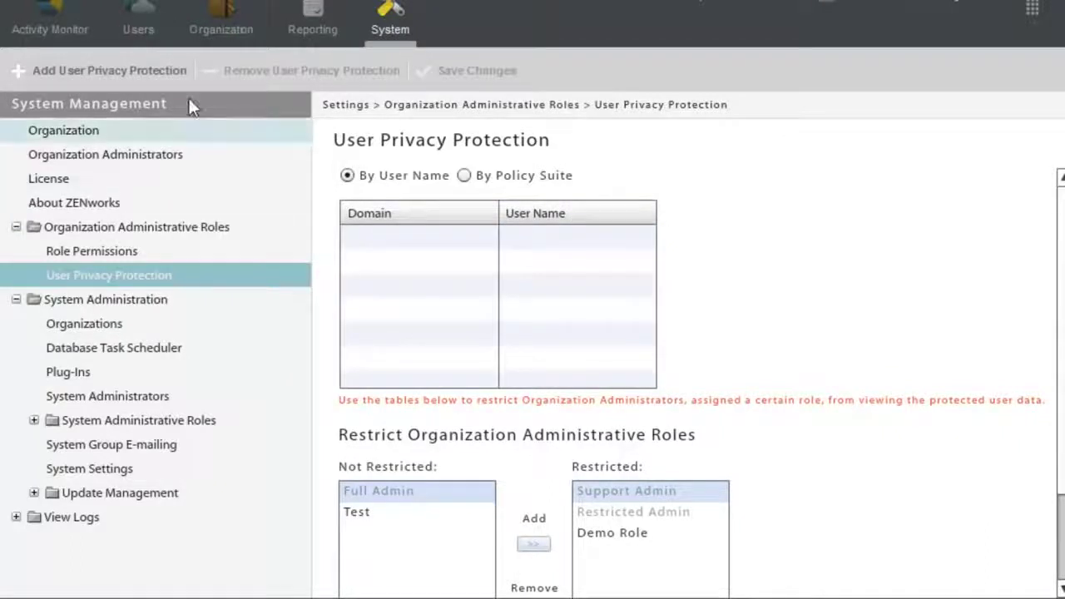
left_click(136, 70)
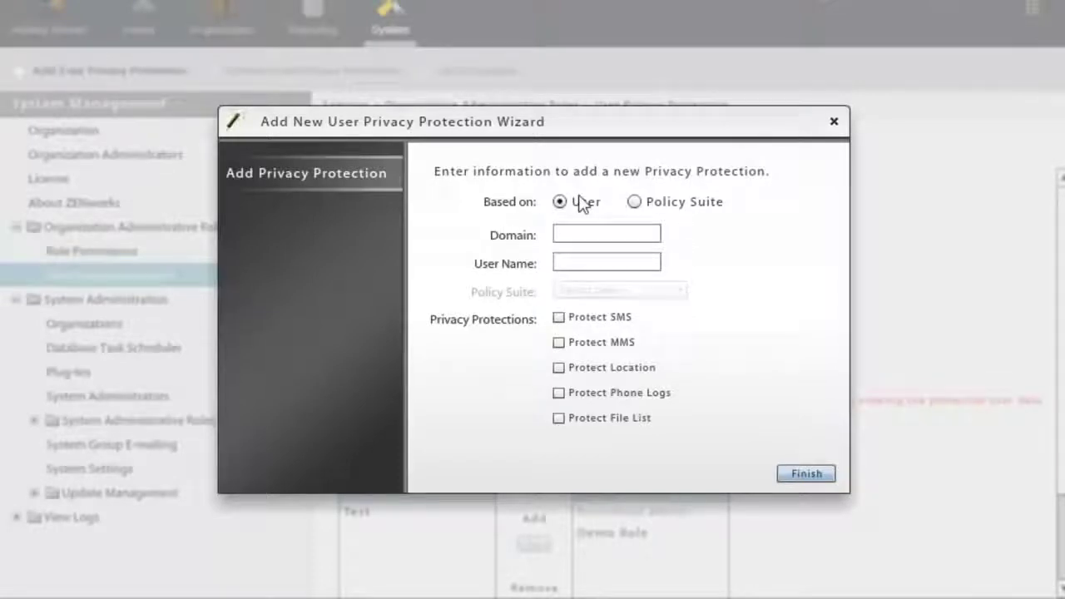
Base the protection on the Demo Policy suite, protecting SMS, MMS and phone logs.
left_click(578, 236)
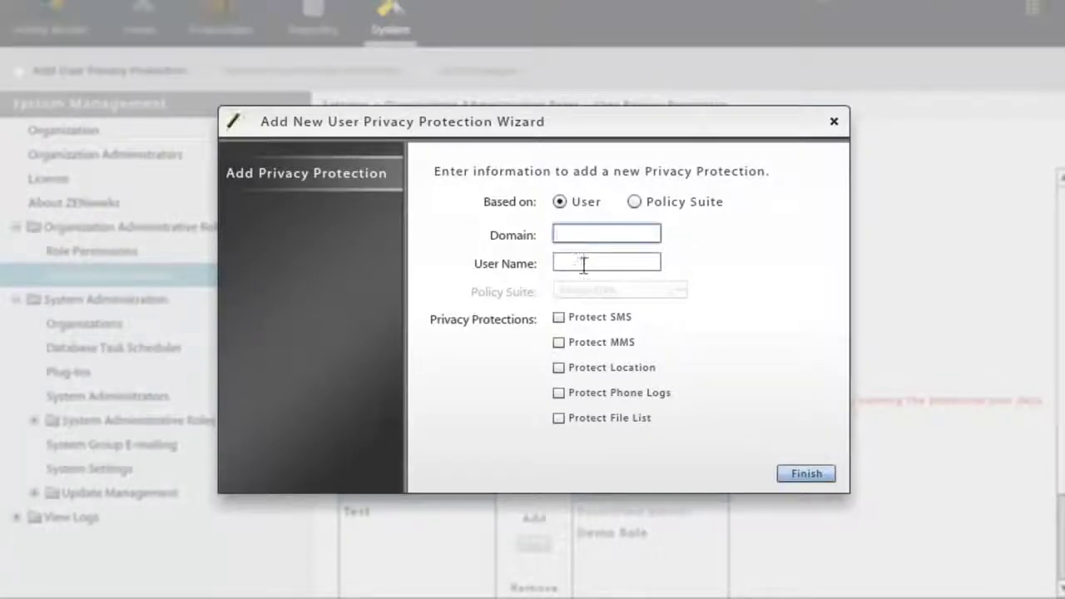
left_click(635, 204)
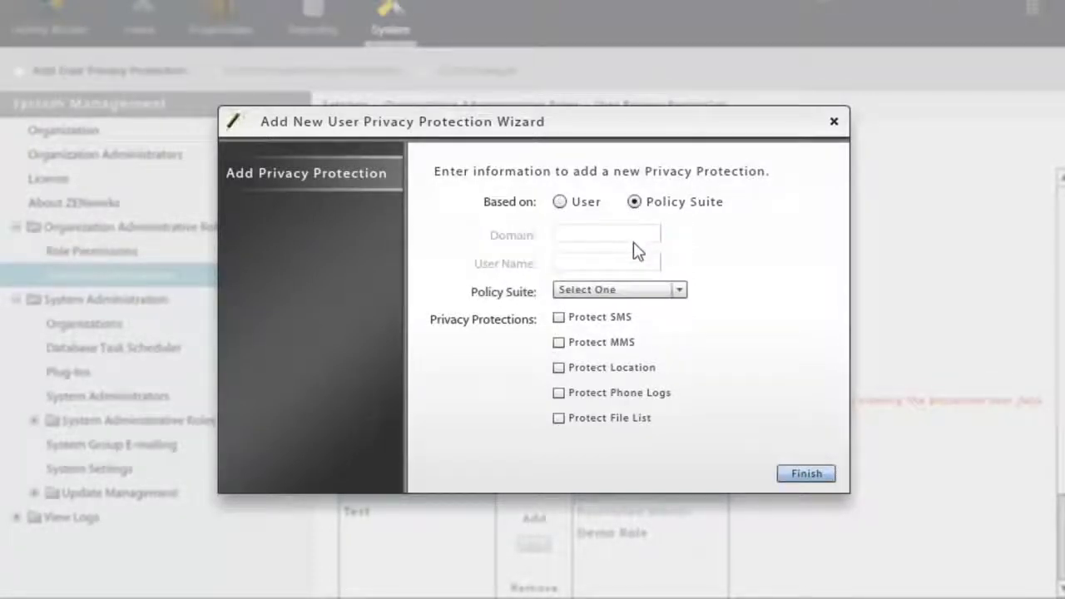
left_click(638, 292)
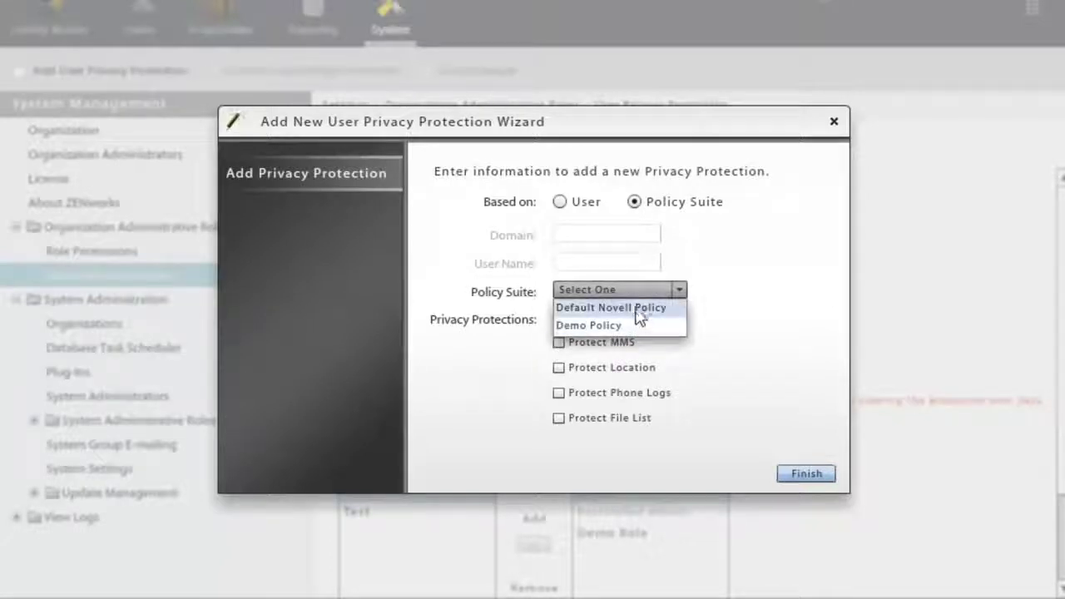
left_click(635, 325)
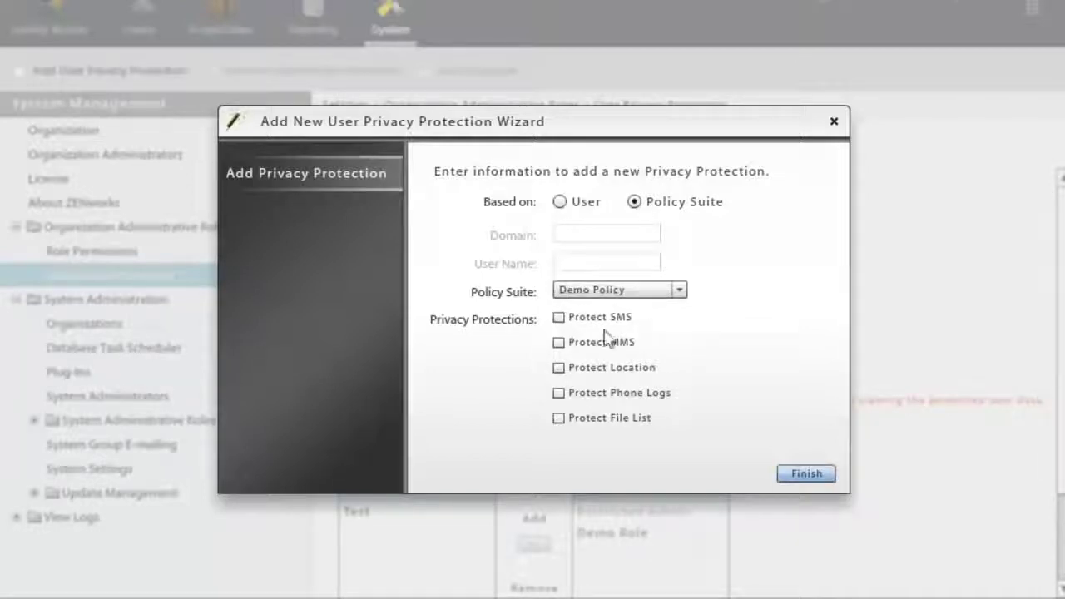
left_click(558, 319)
left_click(559, 342)
left_click(558, 395)
left_click(790, 475)
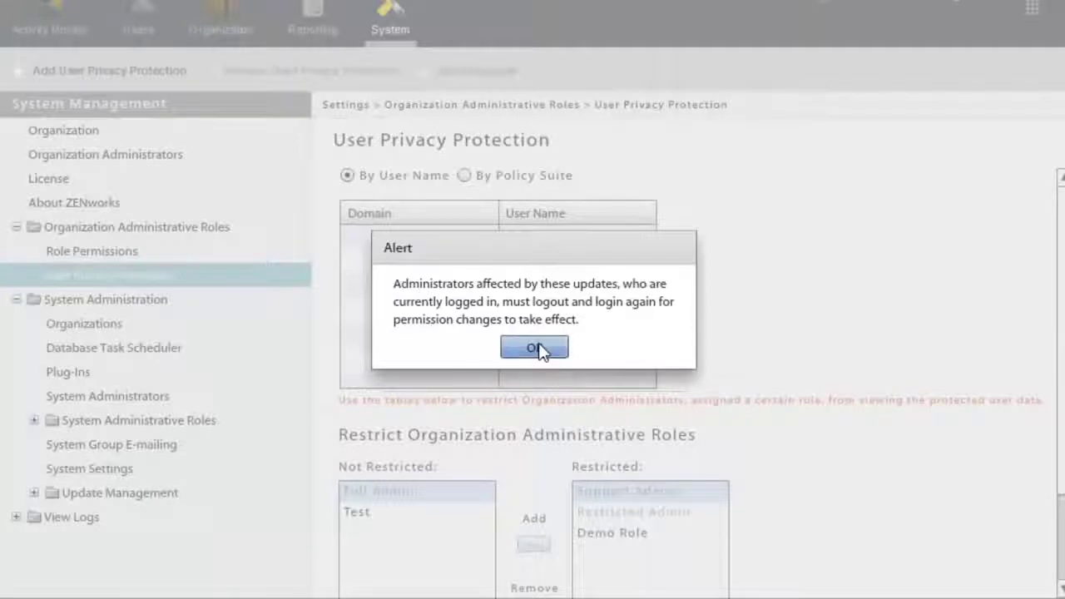
List protections by policy suite and save the Demo Policy protection, acknowledging the logout alerts.
left_click(537, 348)
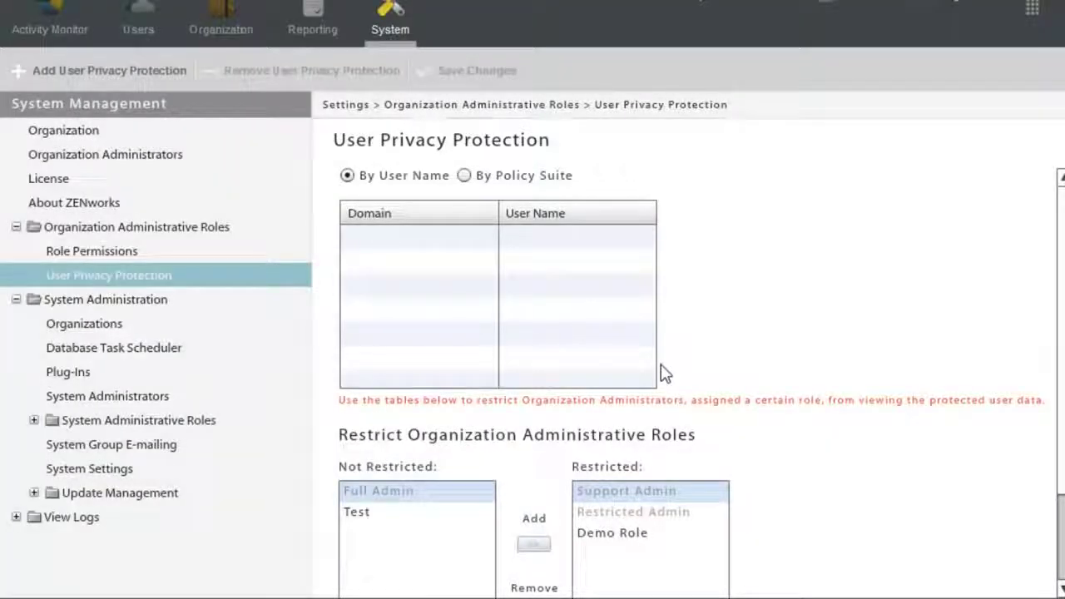
left_click(545, 175)
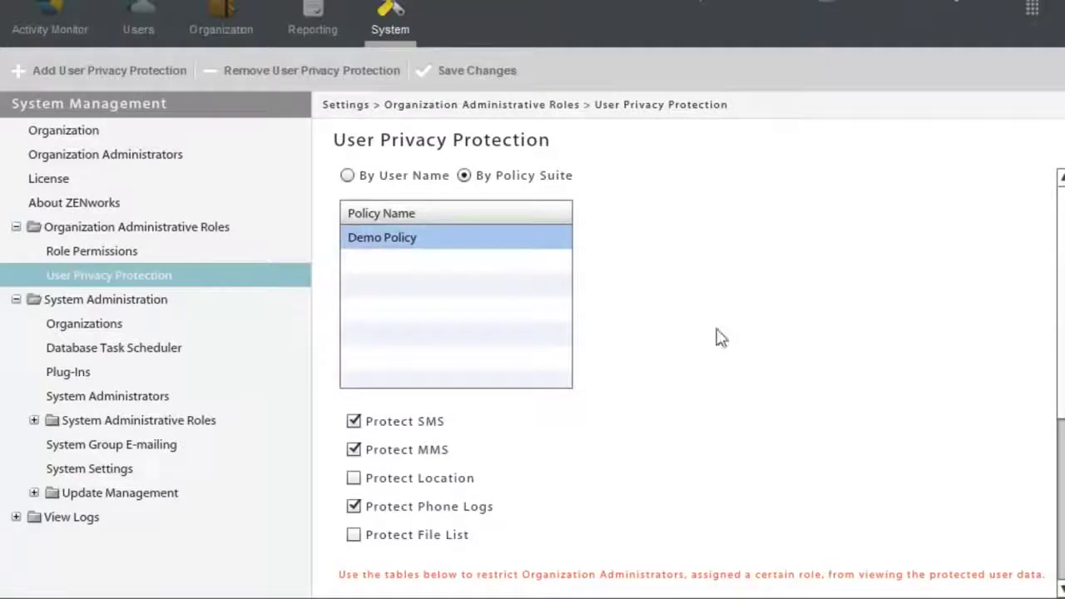
scroll(699, 383, "down", 3)
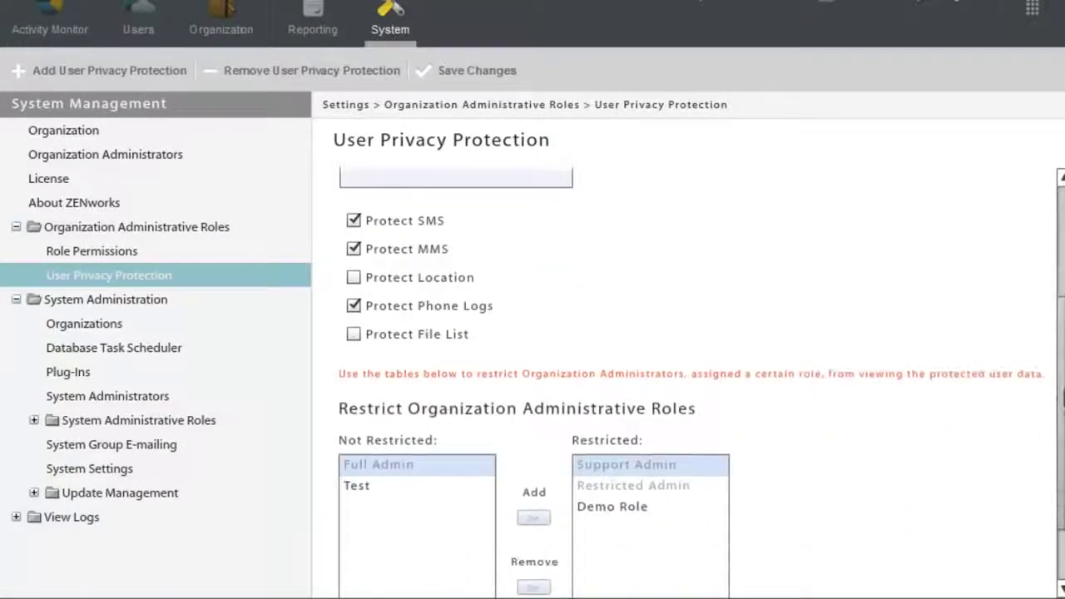
scroll(699, 383, "up", 3)
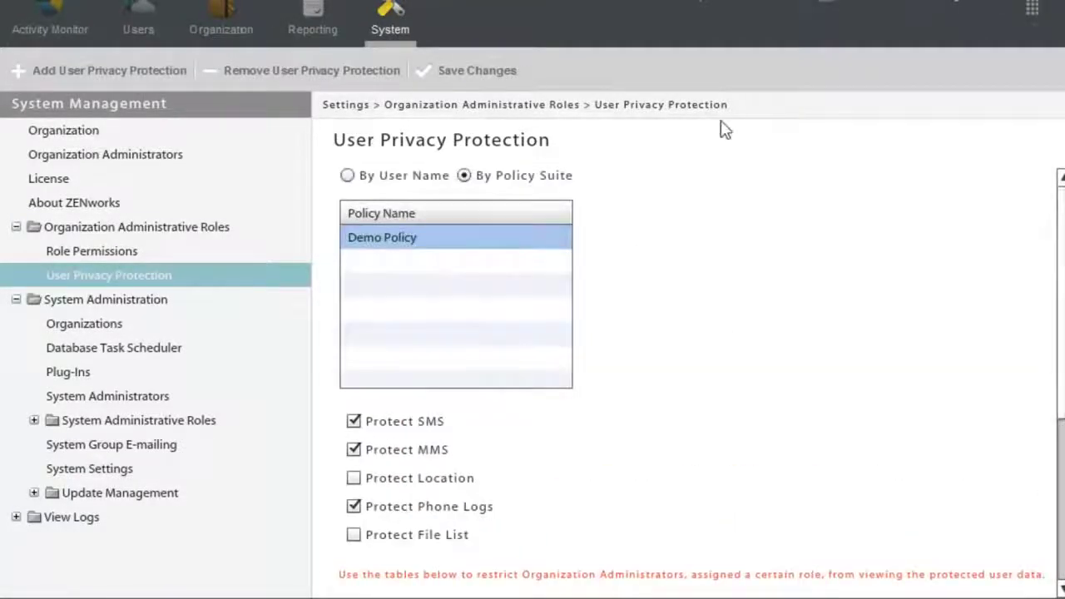
left_click(511, 75)
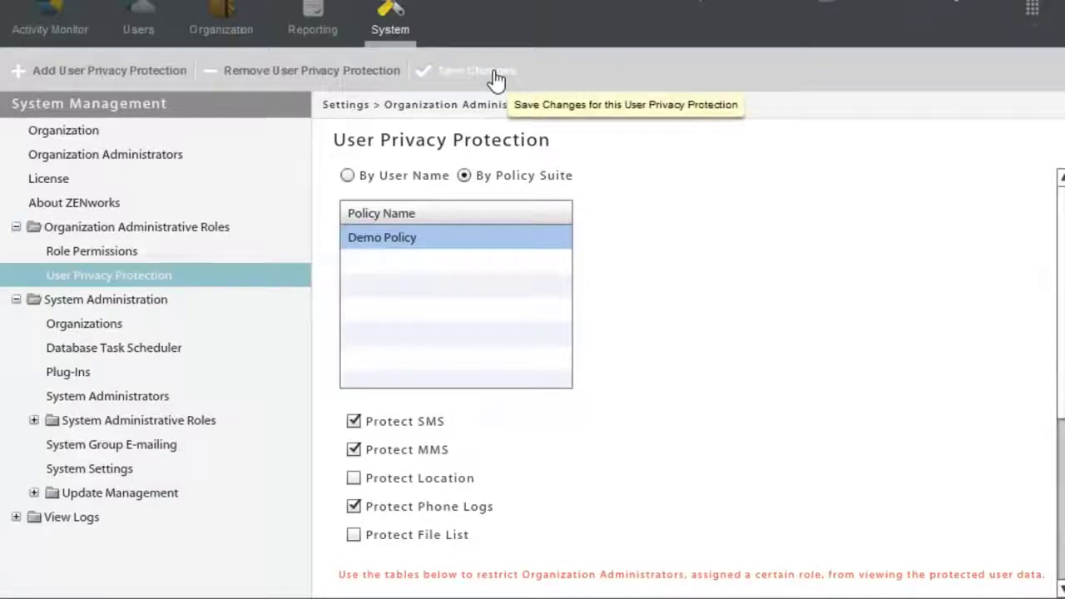
left_click(496, 77)
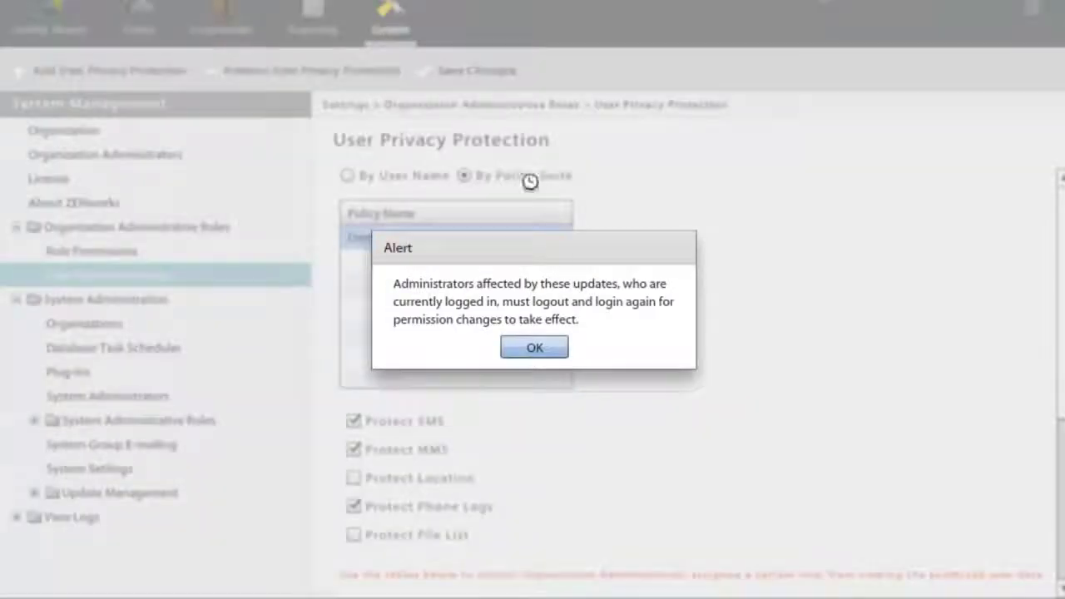
left_click(549, 348)
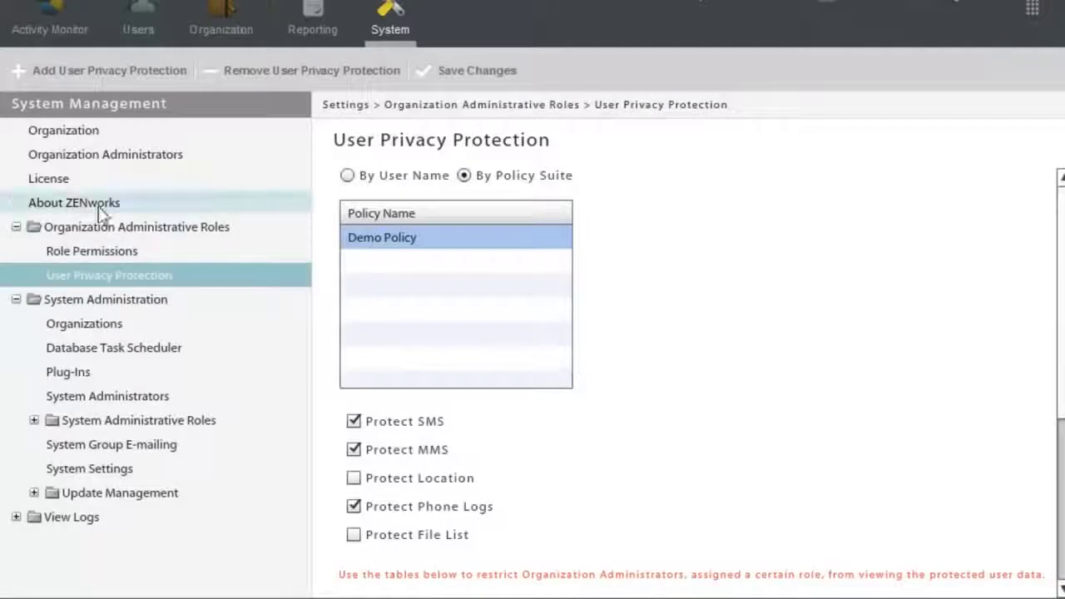
Start a new organization administrator on Admin LDAP Server, entering their login, display name and e-mail.
left_click(89, 155)
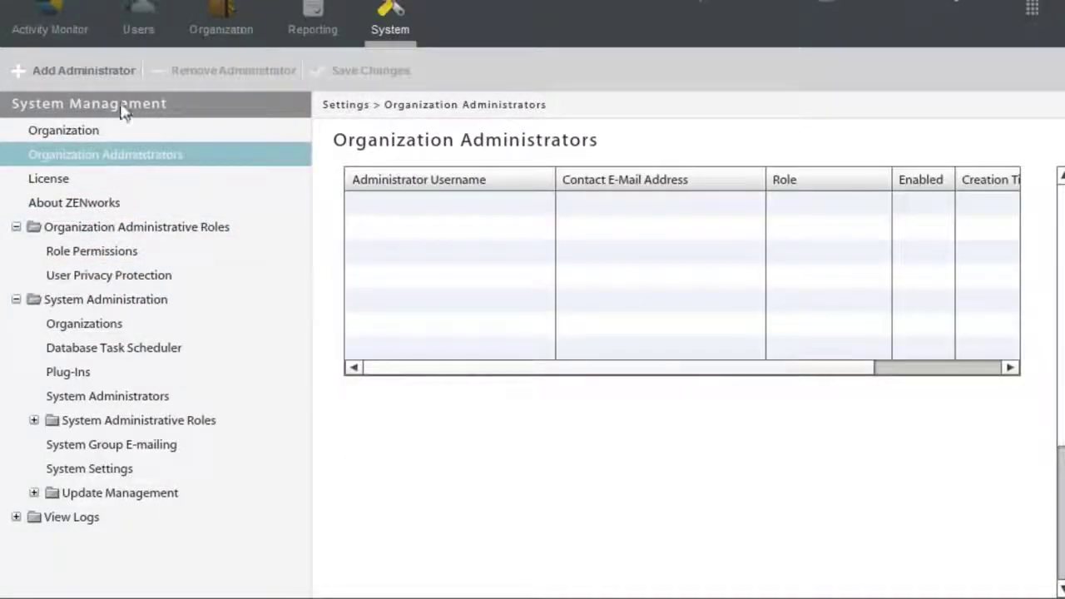
left_click(109, 73)
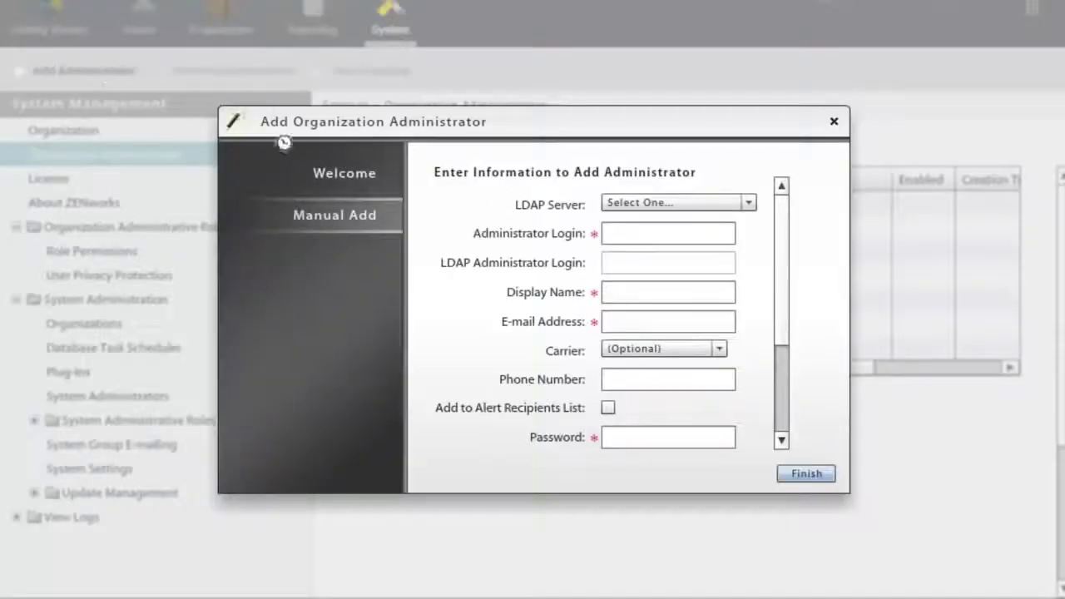
left_click(748, 205)
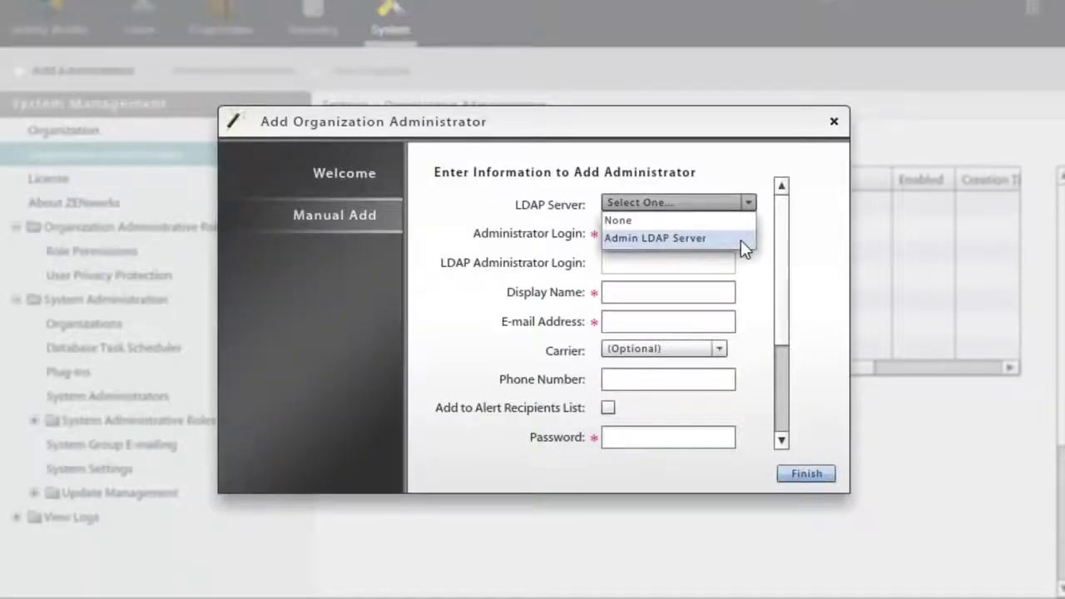
left_click(740, 239)
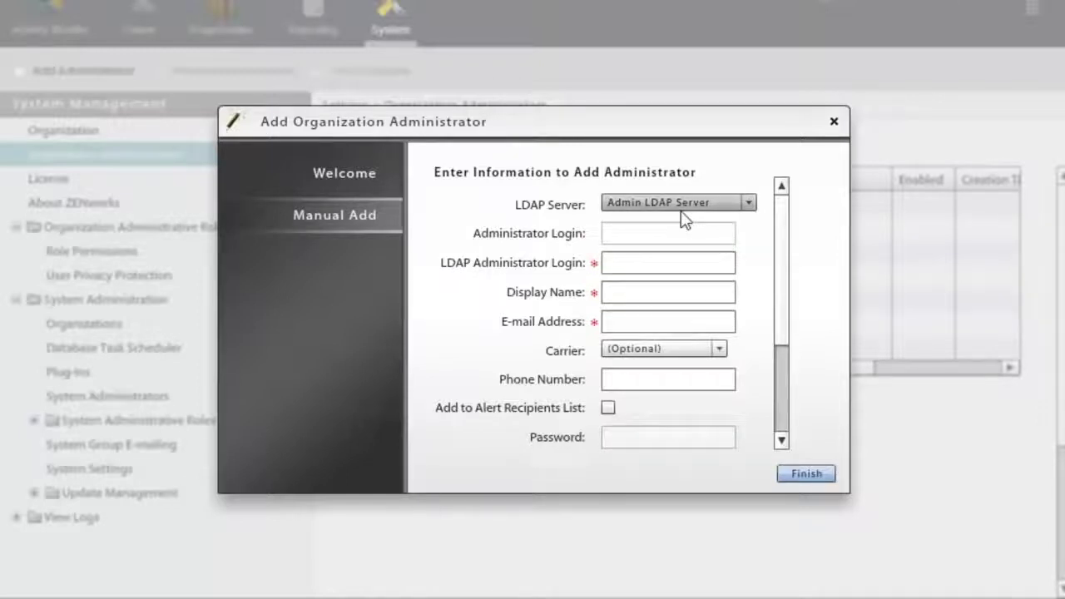
left_click(662, 264)
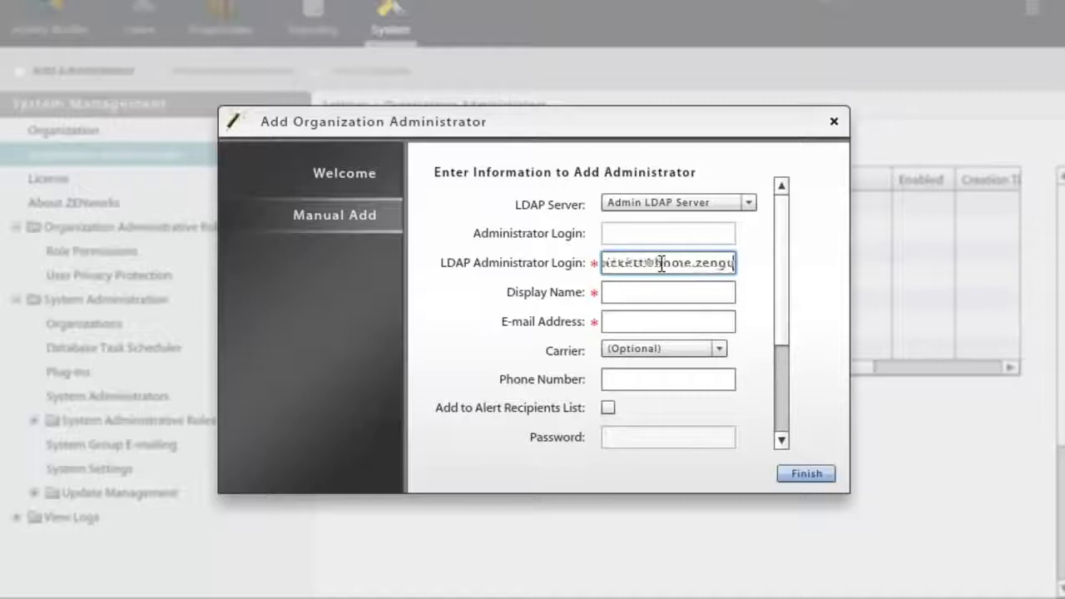
key("Tab")
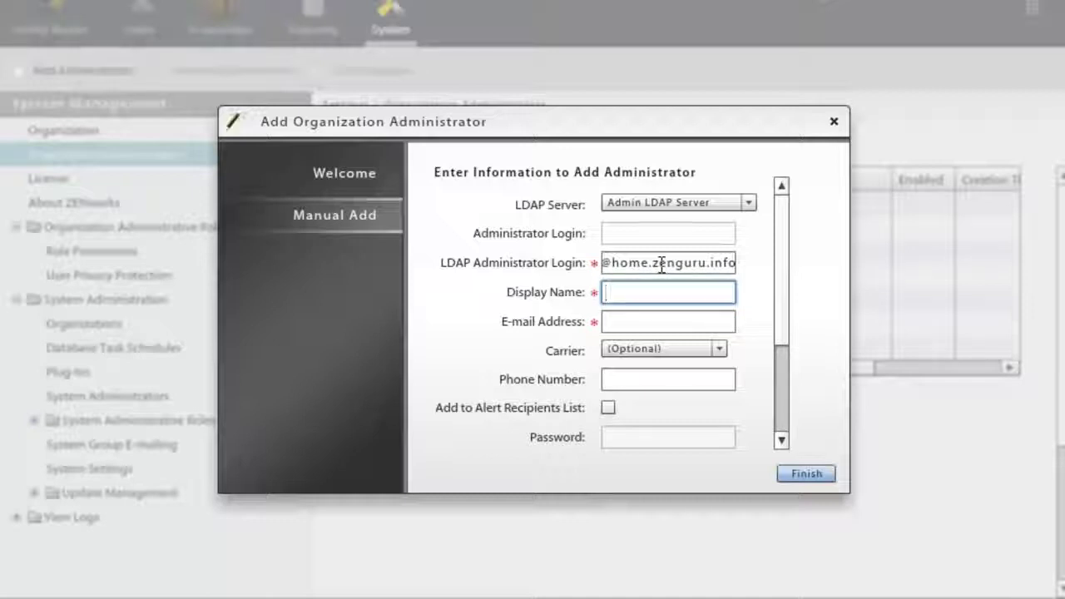
key("Tab")
Set carrier AT&T, role Demo Role and default view Organization, then finish.
left_click(664, 349)
left_click(672, 384)
scroll(779, 329, "down", 3)
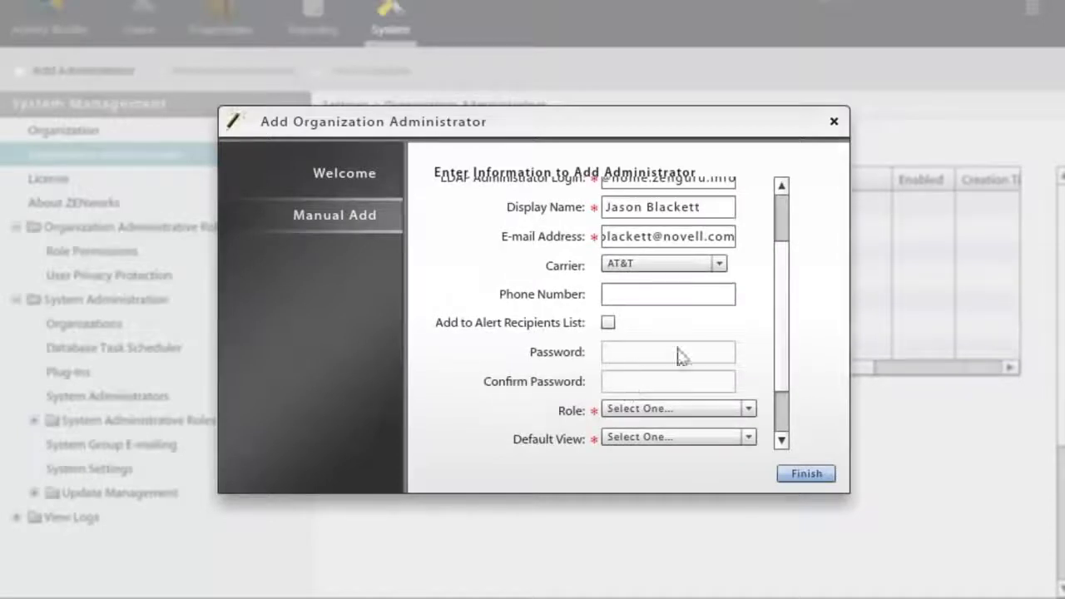
scroll(788, 297, "up", 3)
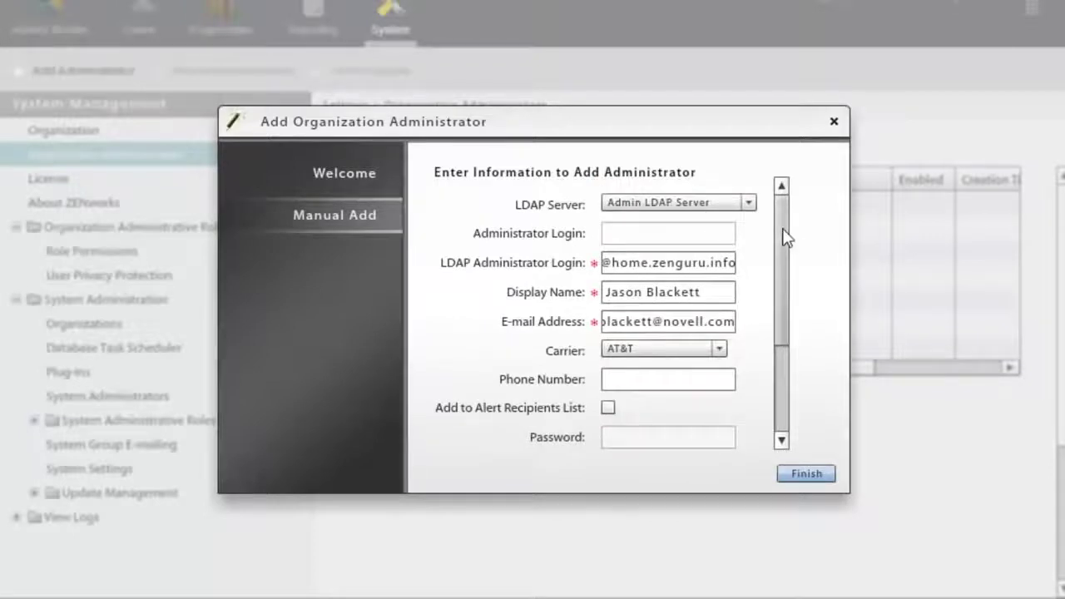
scroll(782, 233, "down", 3)
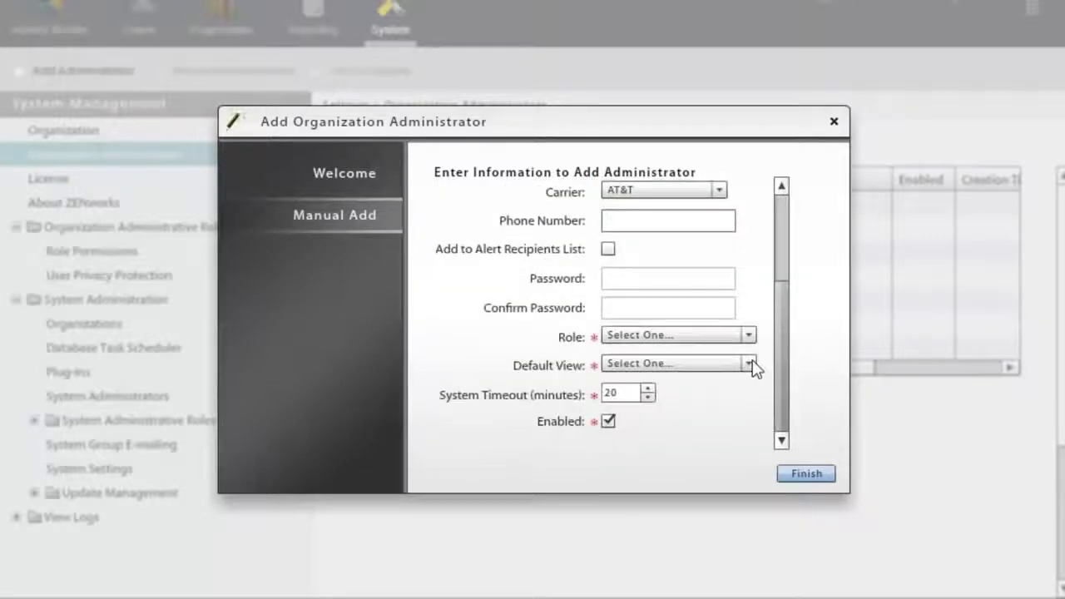
left_click(676, 337)
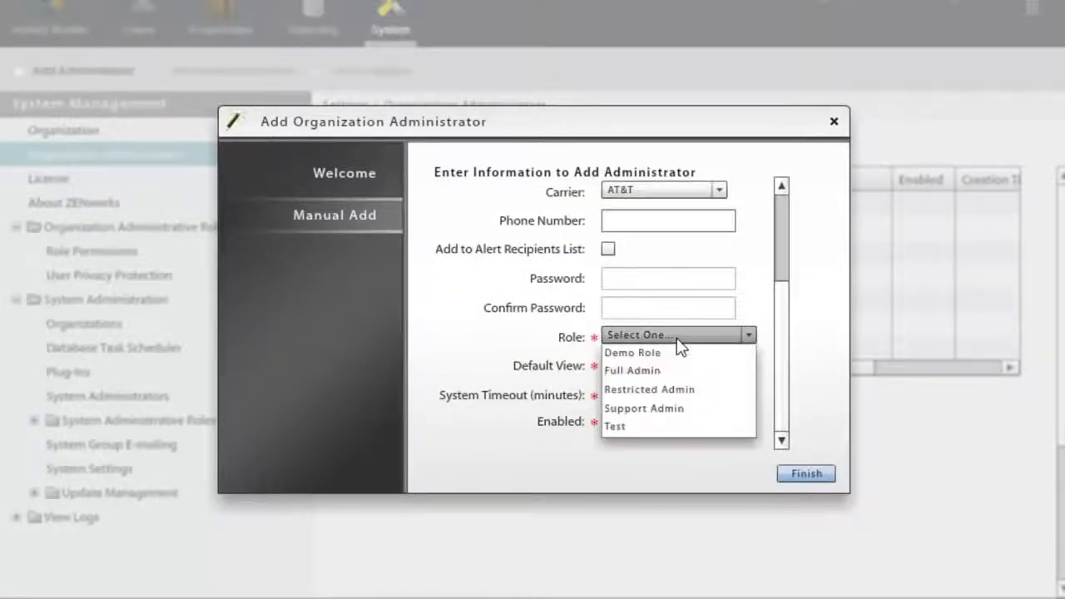
left_click(676, 354)
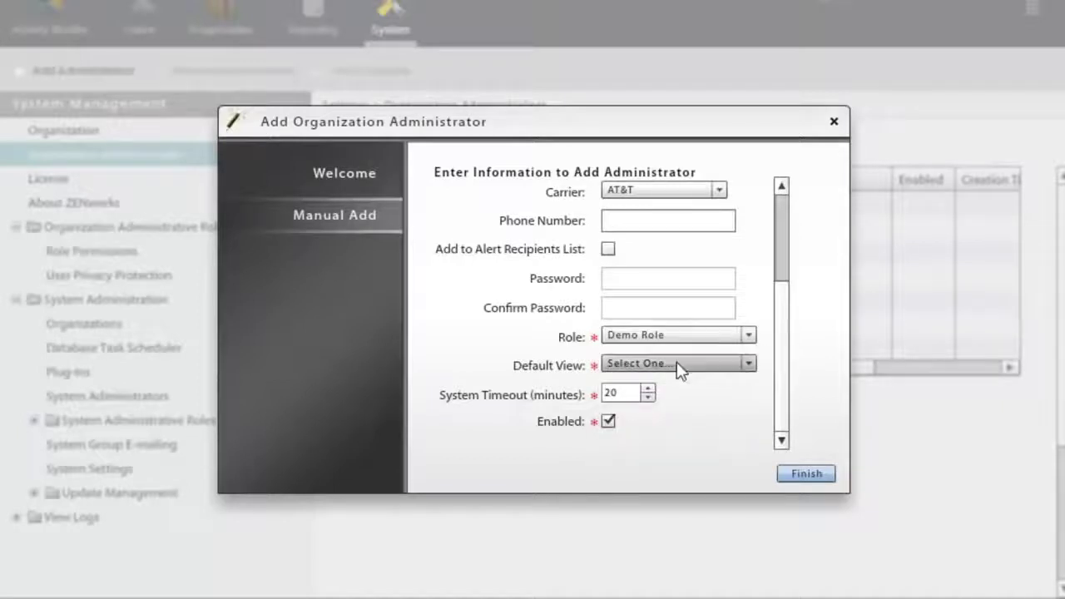
left_click(677, 365)
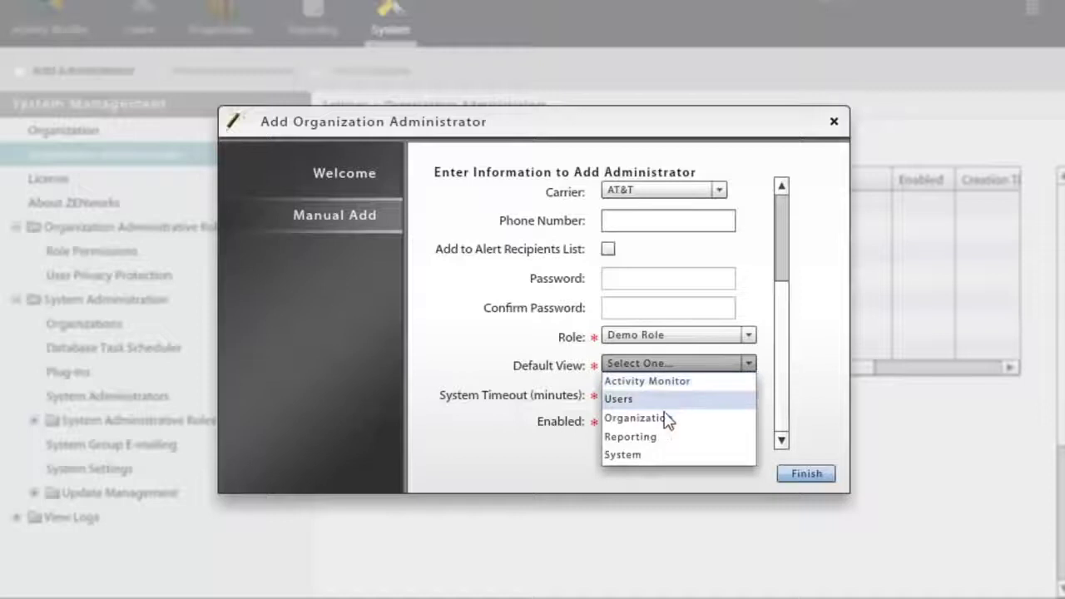
left_click(669, 419)
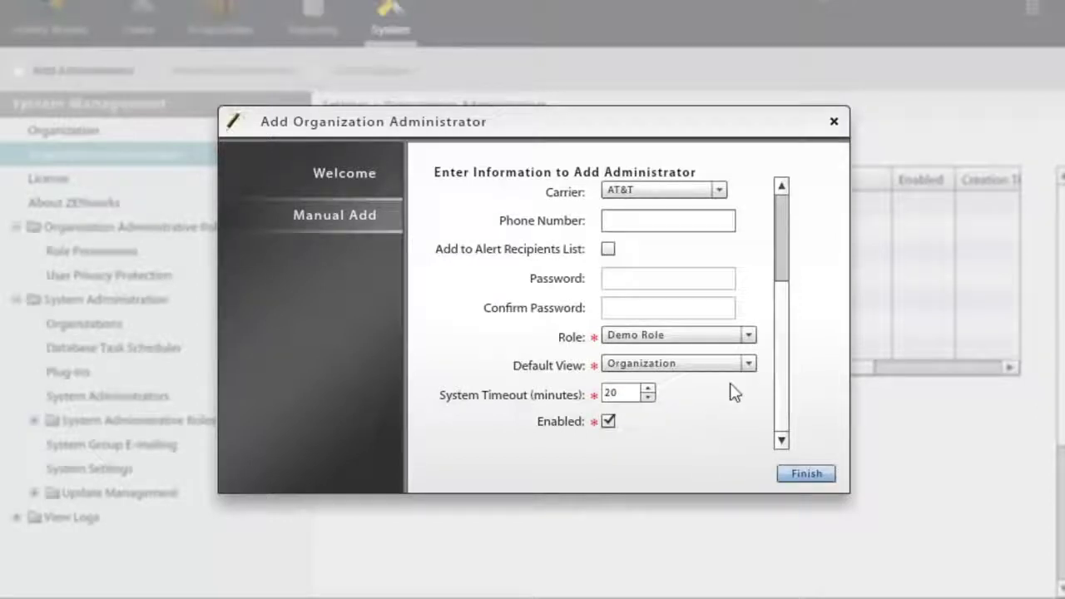
left_click(807, 474)
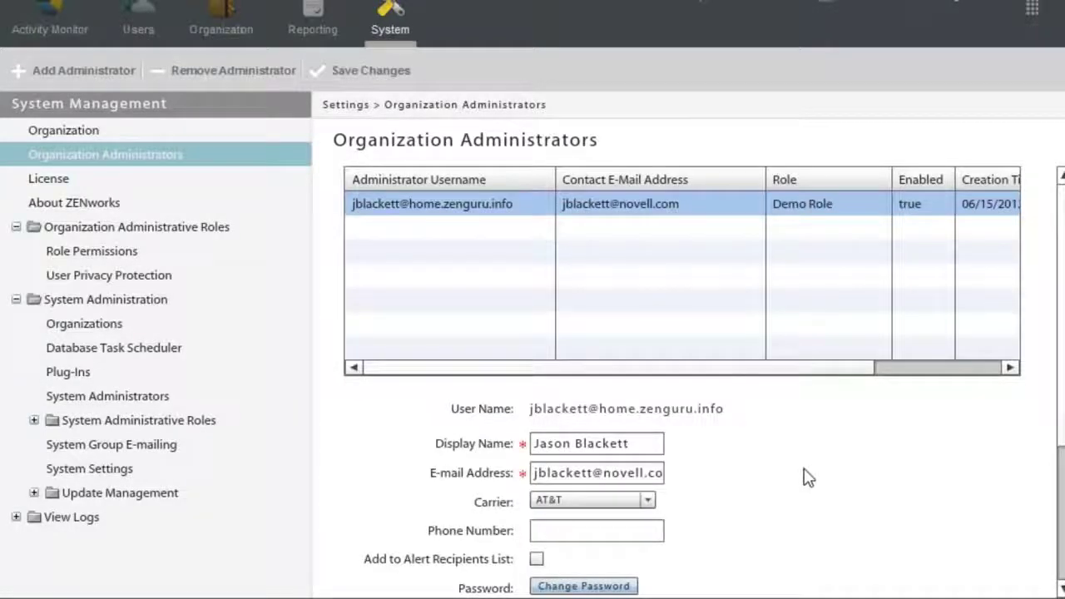
Log out of the management console and confirm.
scroll(806, 479, "up", 1)
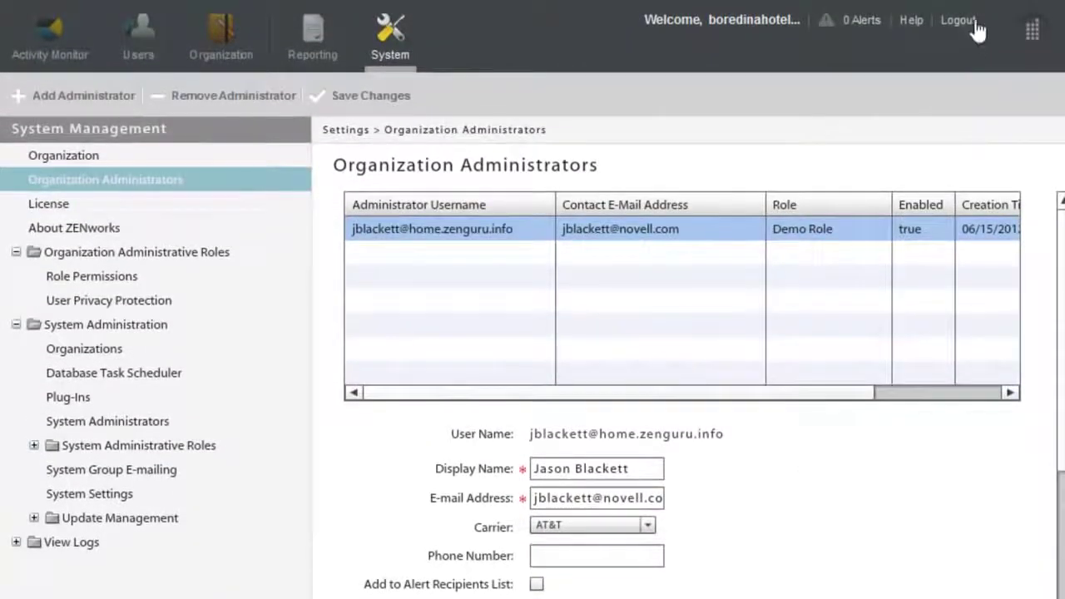
left_click(972, 21)
left_click(518, 362)
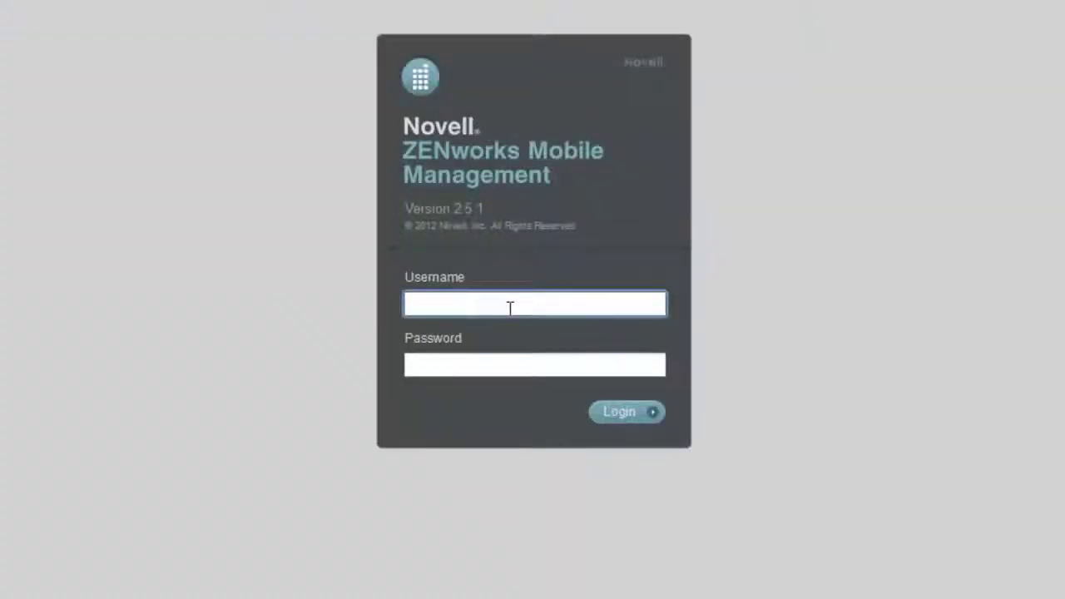
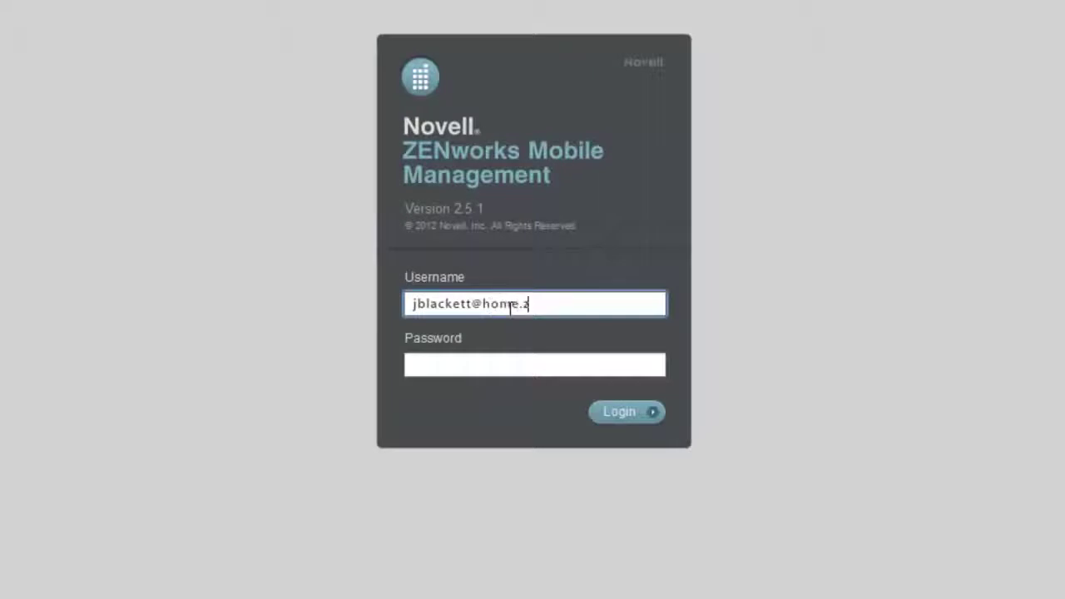
Sign in with the new administrator's username and password, correcting the username's domain ending.
key("Tab")
type("********")
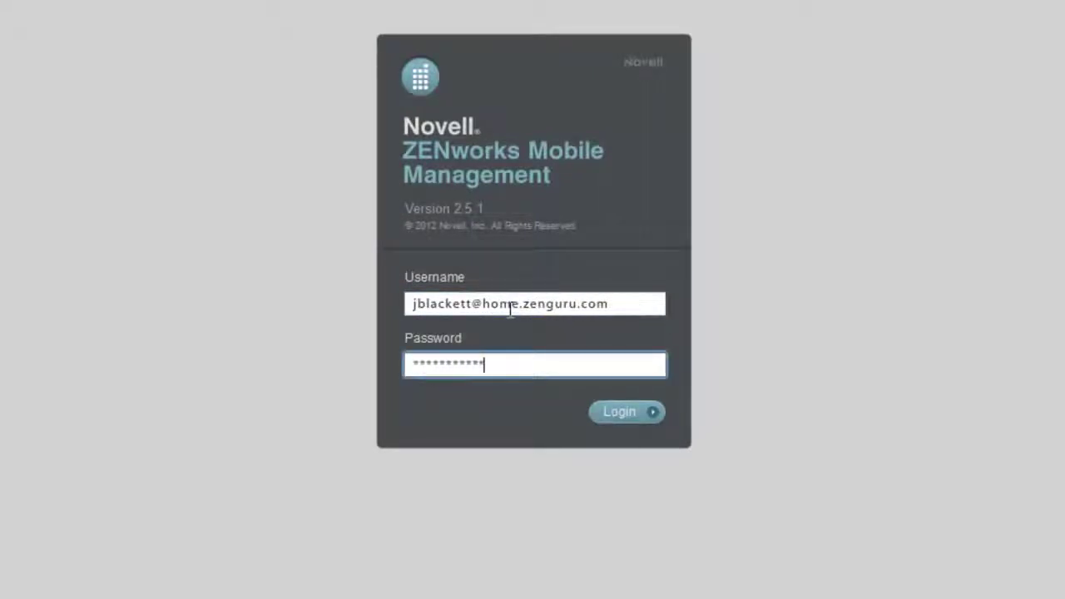
key("Return")
left_click(632, 309)
key("BackSpace")
key("BackSpace")
key("BackSpace")
key("BackSpace")
key("Return")
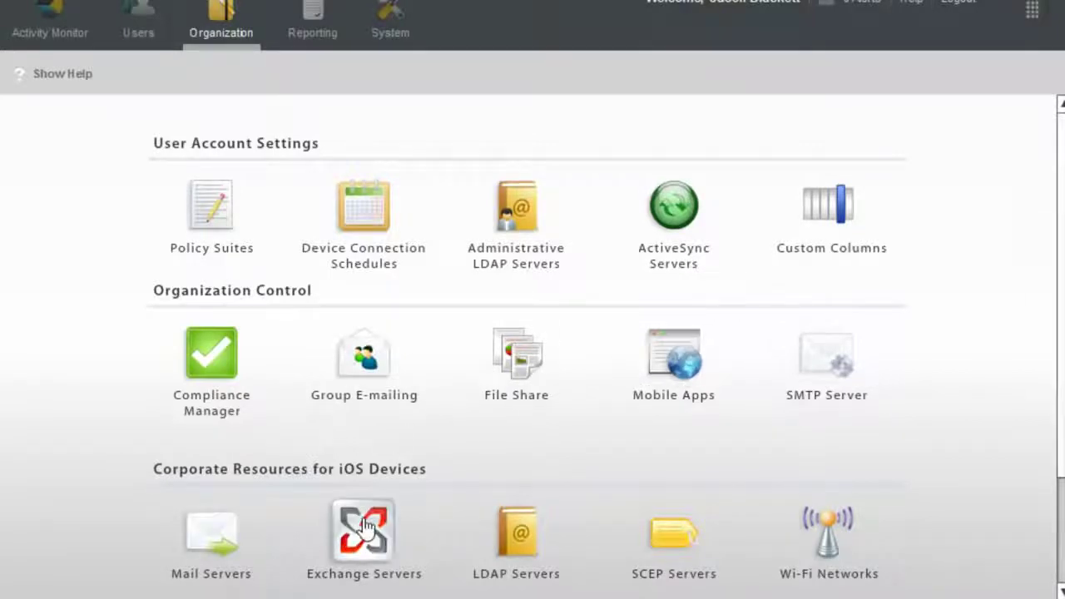
Inspect the ZENworks Support Exchange server, open and cancel Add Mobile App, then show Users.
left_click(421, 525)
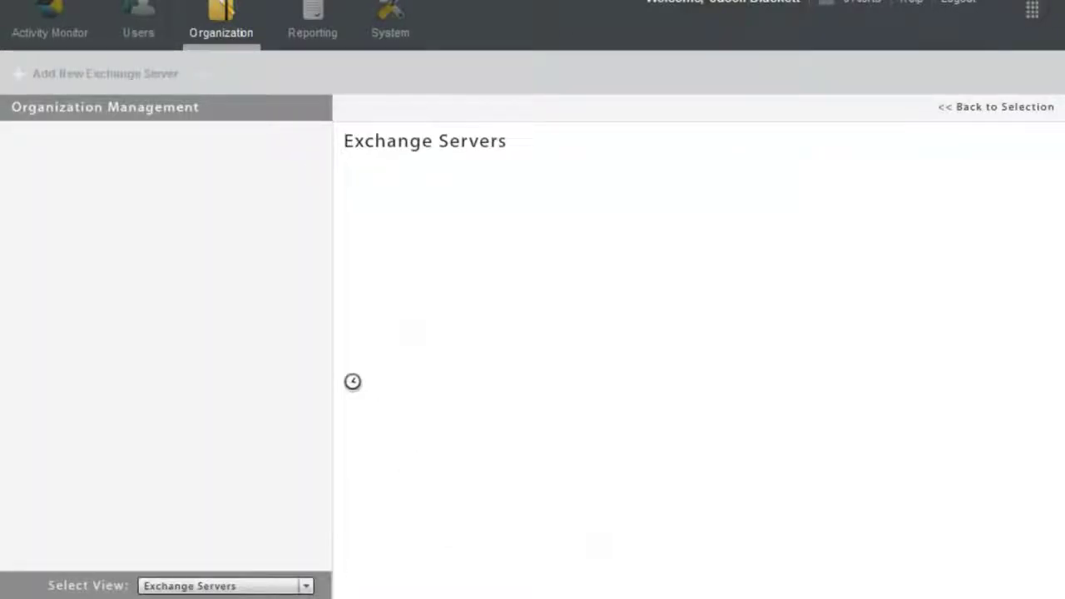
left_click(318, 157)
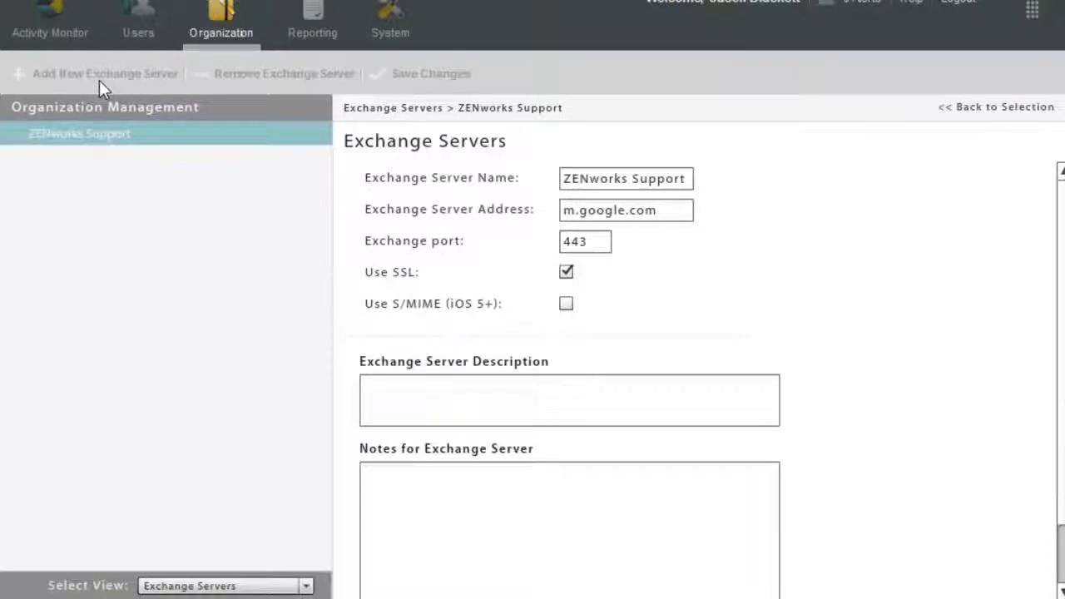
left_click(223, 22)
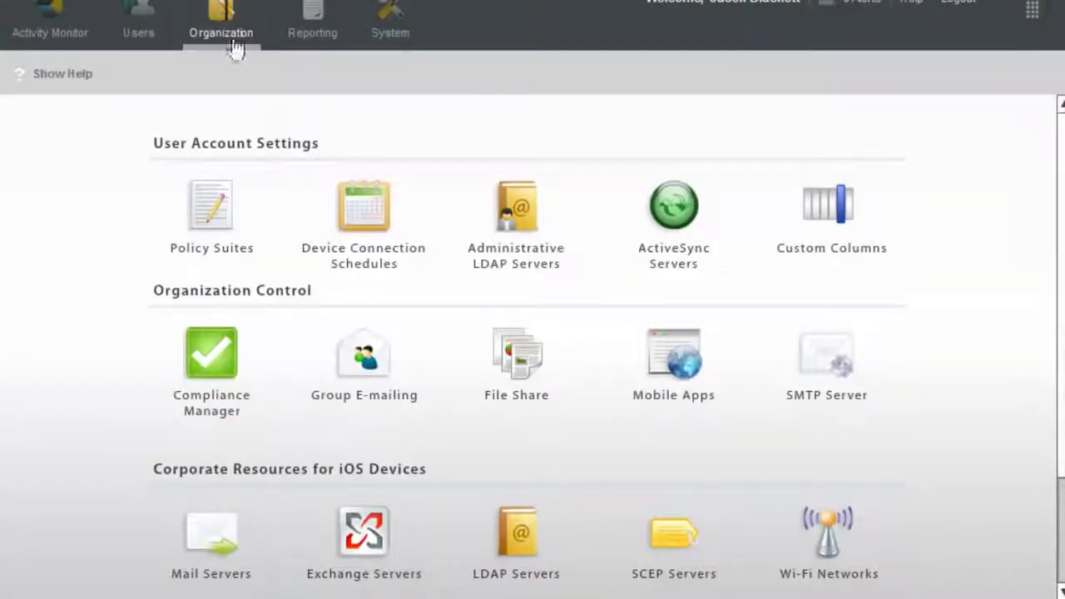
left_click(687, 358)
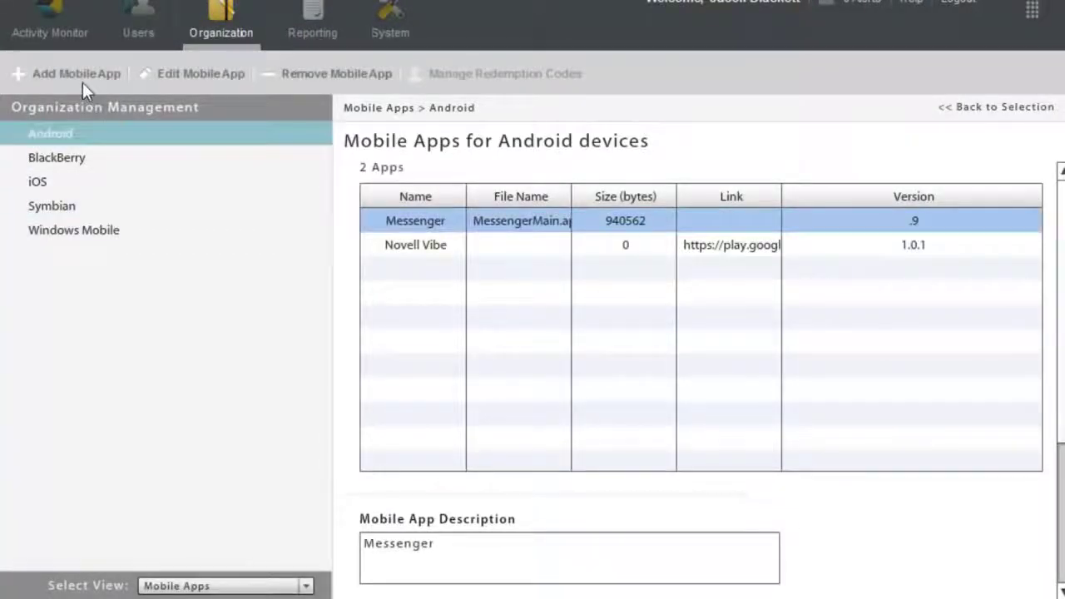
left_click(83, 75)
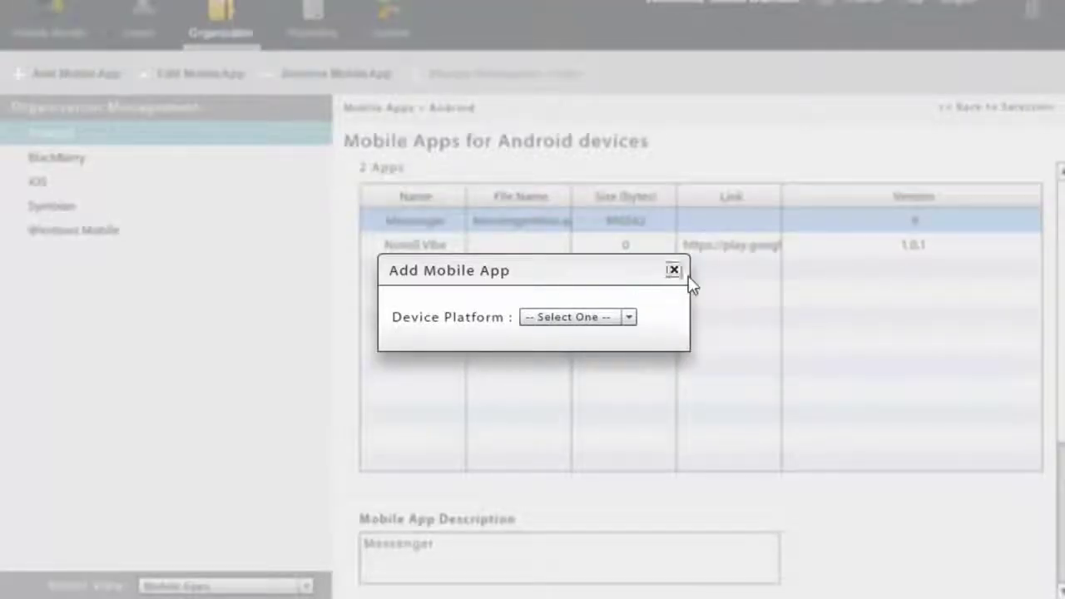
left_click(675, 269)
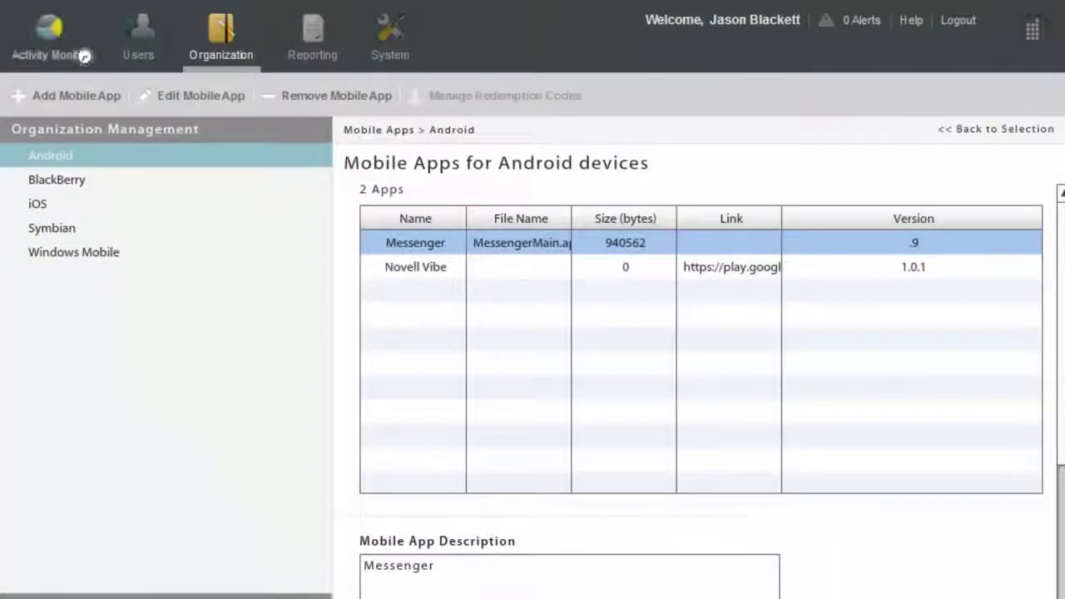
left_click(135, 37)
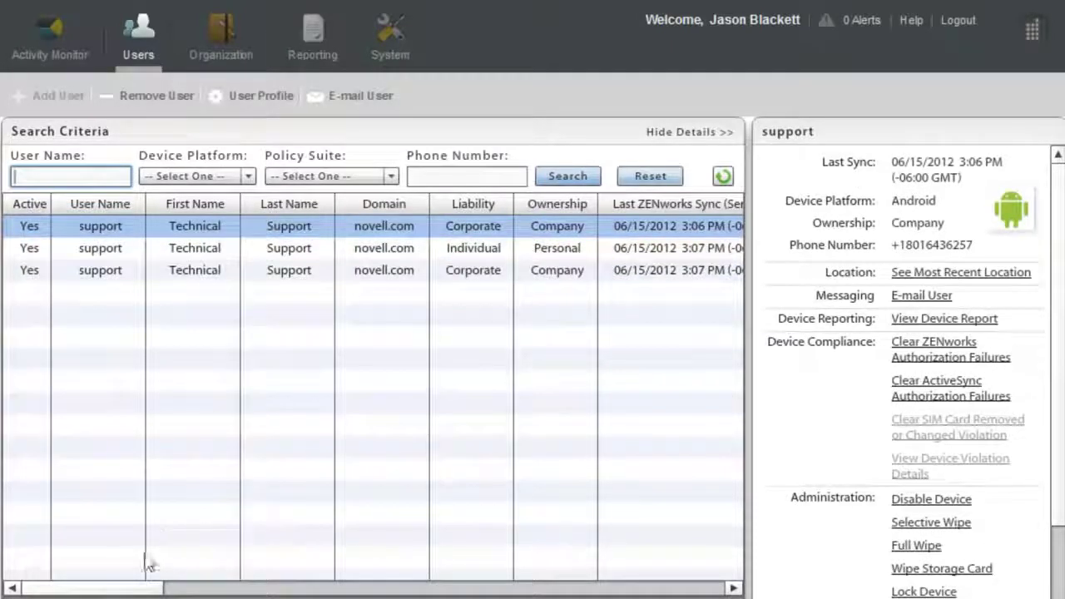
Open the first Technical Support user's audit data and map their device location at 3:06 PM.
left_click_drag(140, 588, 179, 588)
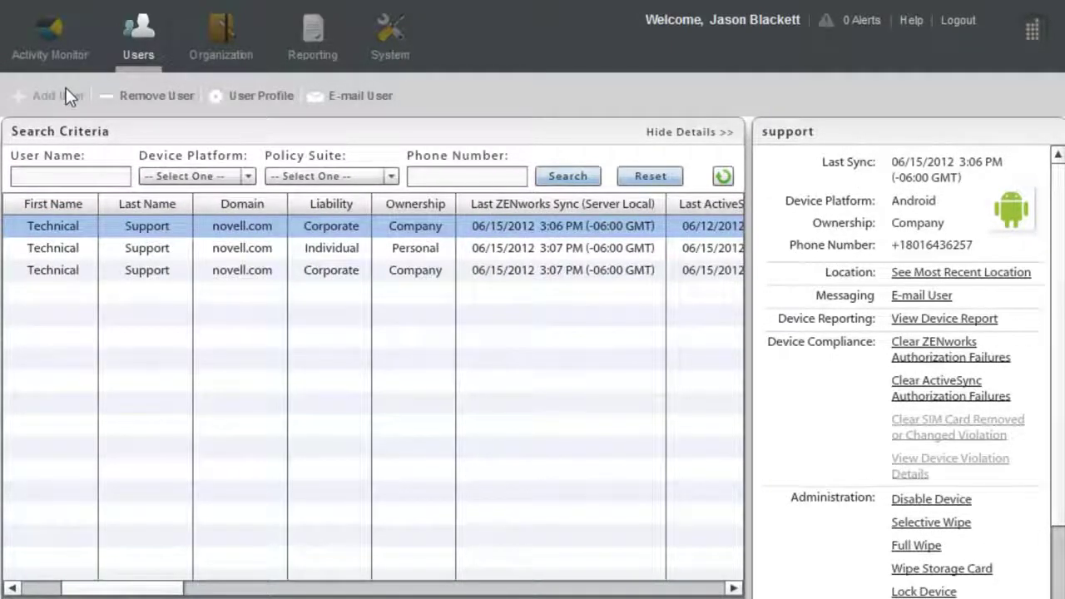
left_click(331, 231)
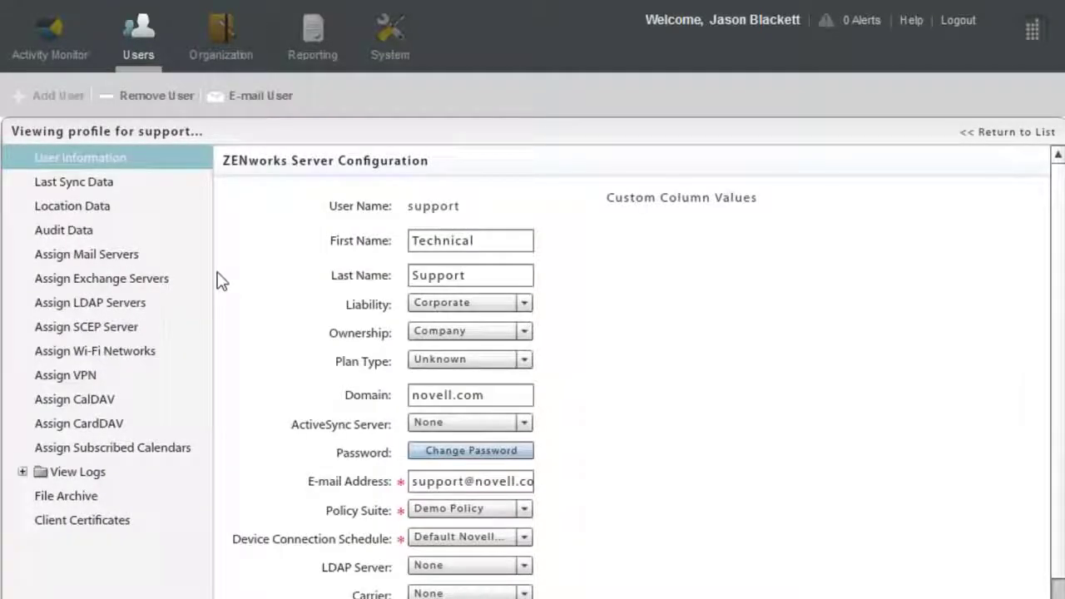
left_click(161, 237)
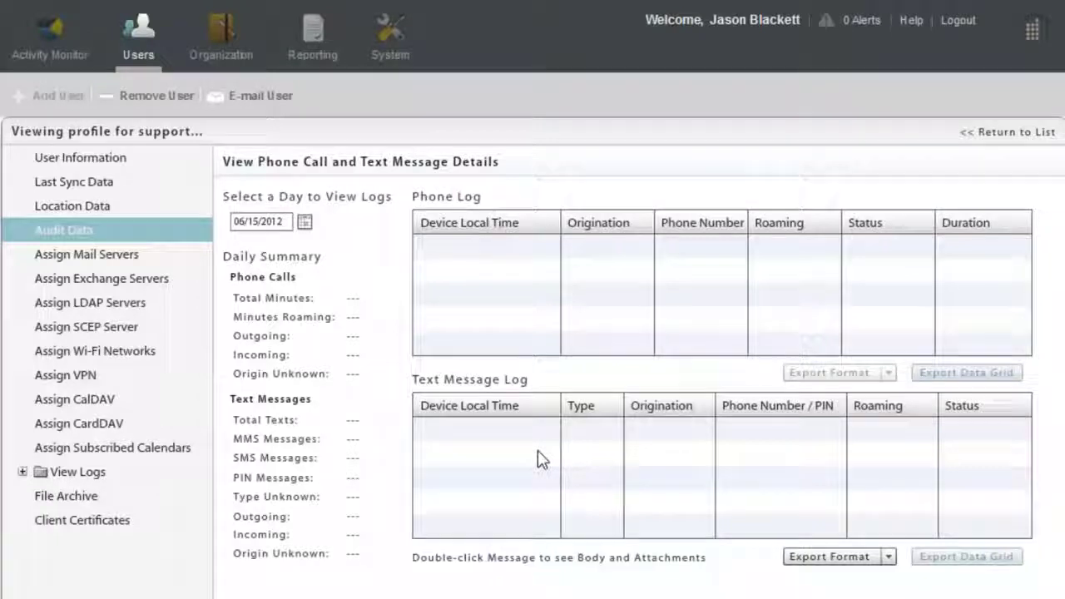
left_click(104, 207)
left_click(337, 390)
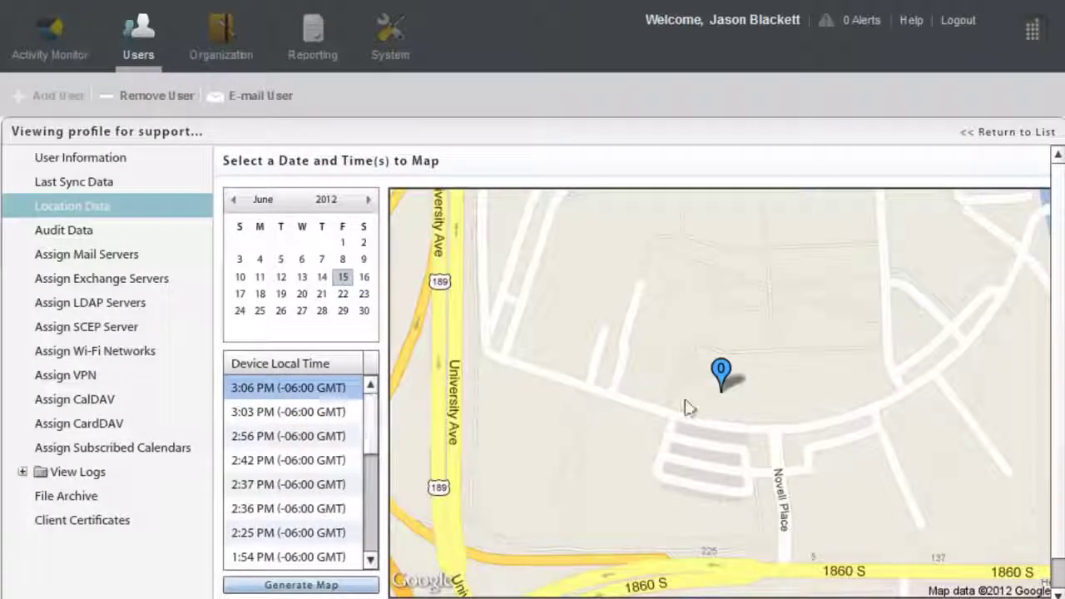